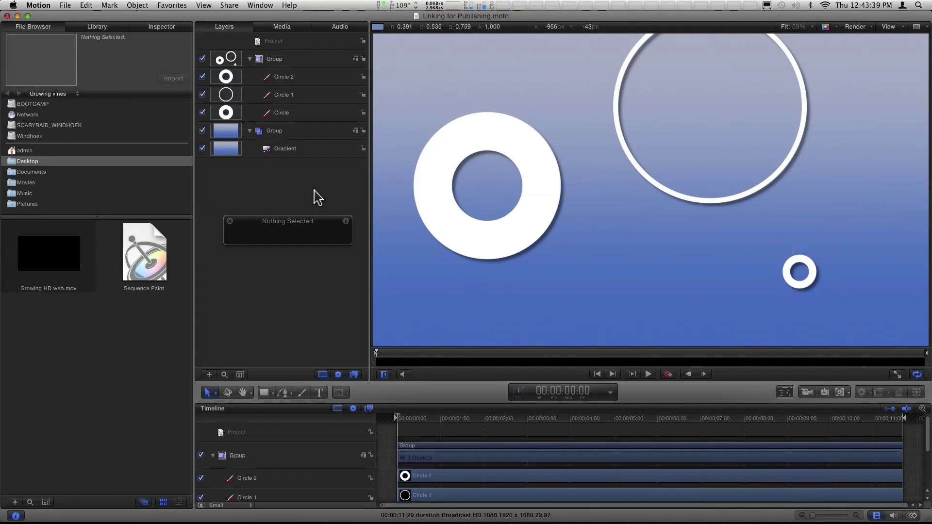
left_click(291, 152)
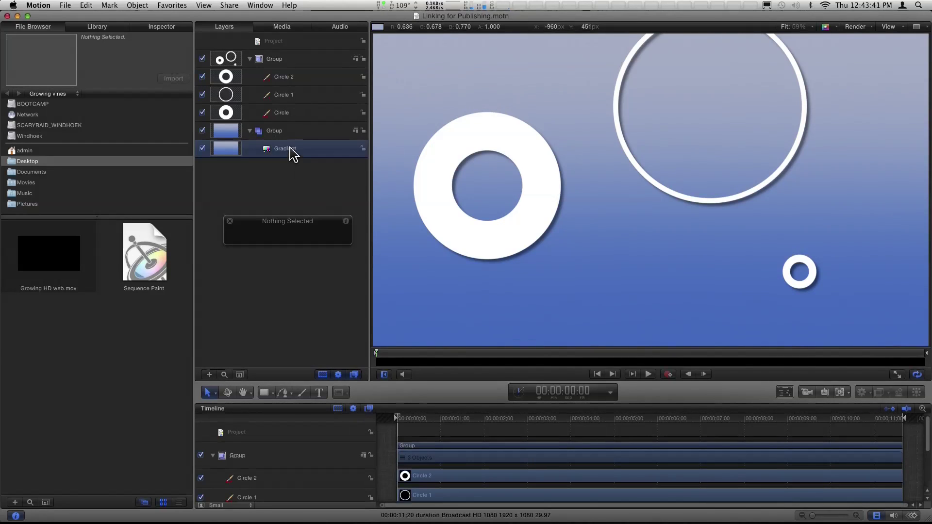
left_click(291, 79)
left_click(294, 95)
left_click(296, 114)
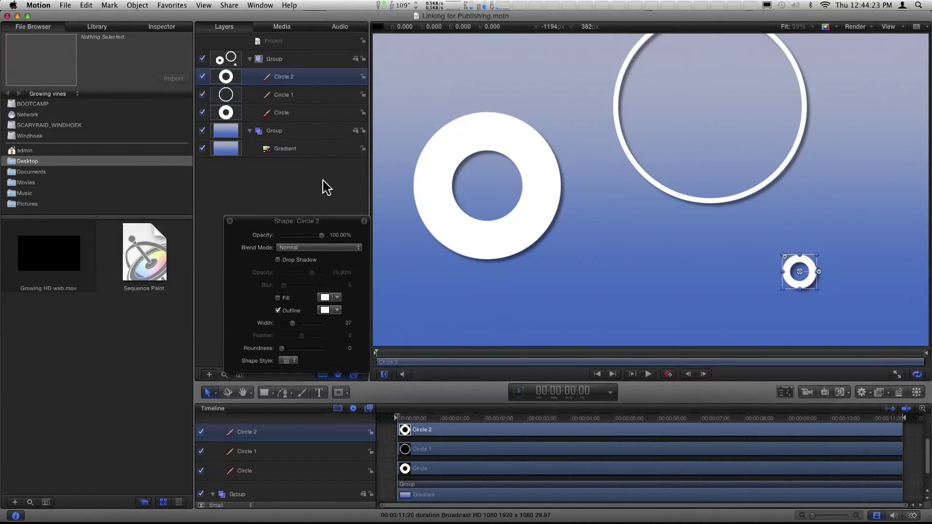
left_click_drag(290, 227, 269, 240)
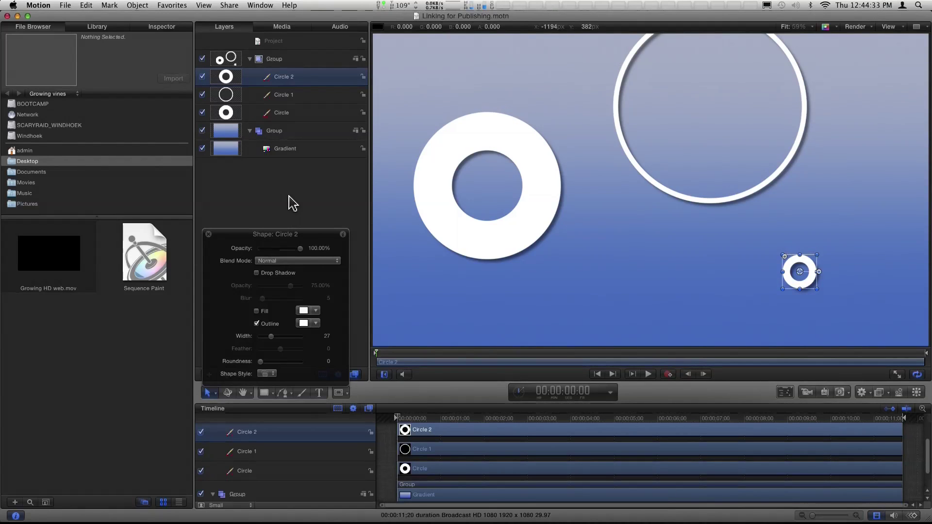
Draw a green-filled square in the canvas's upper-left corner and position it at about X -750 px, Y 401 px
key("r")
left_click_drag(399, 56, 449, 108)
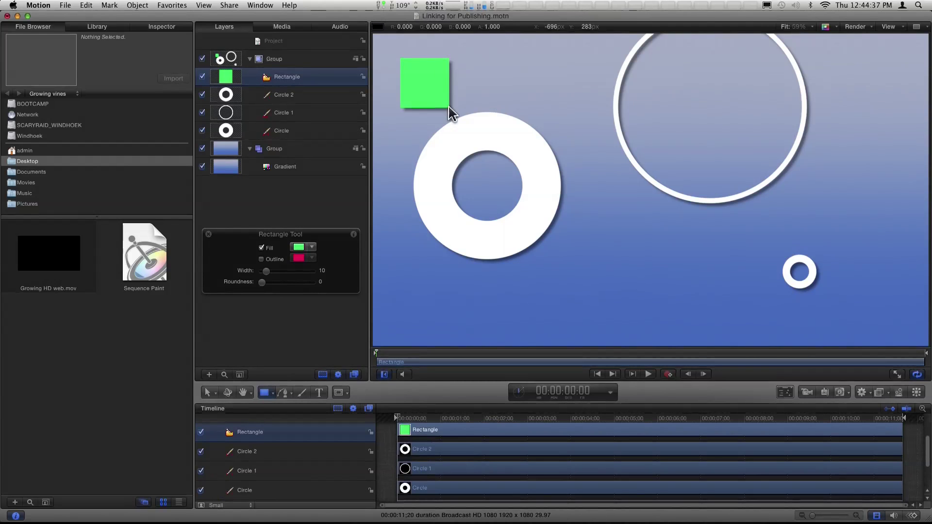
key("s")
left_click_drag(430, 101, 439, 90)
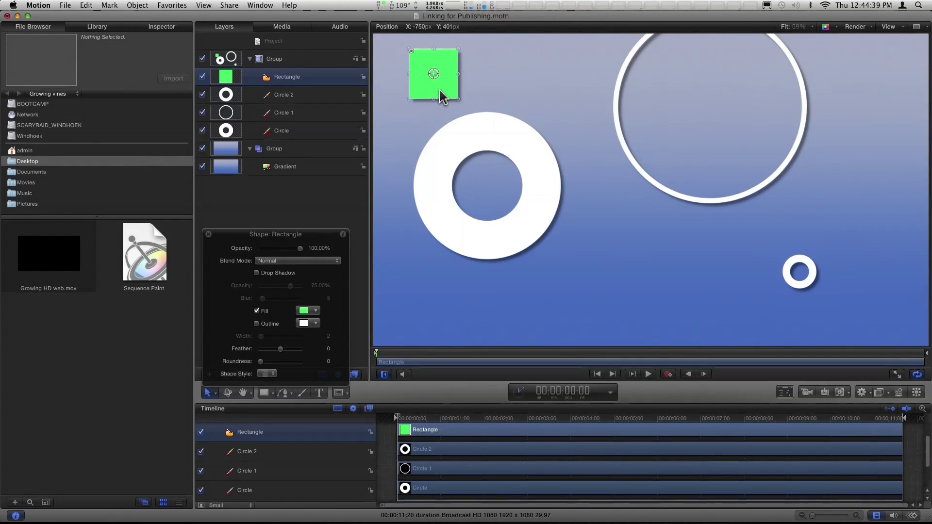
Hide the green rectangle's layer and rename it Color Linker
left_click(203, 76)
double_click(288, 78)
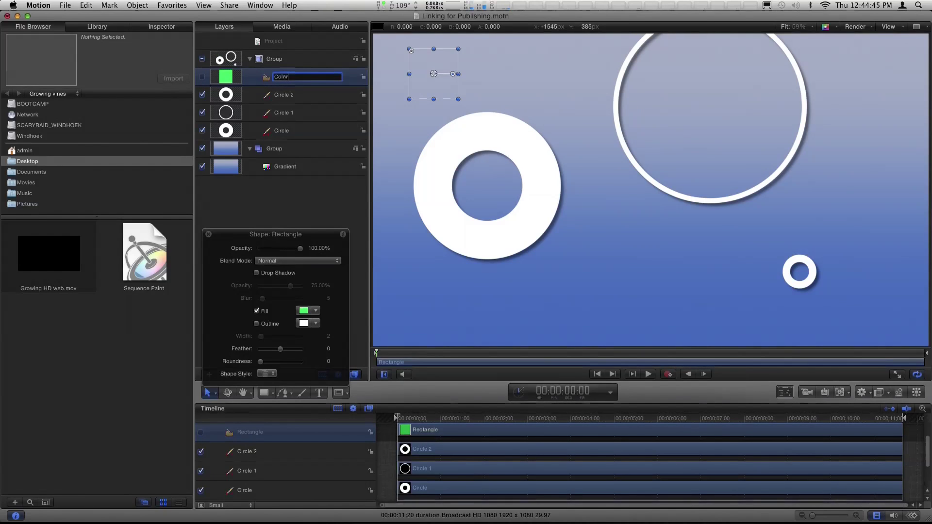
key("Return")
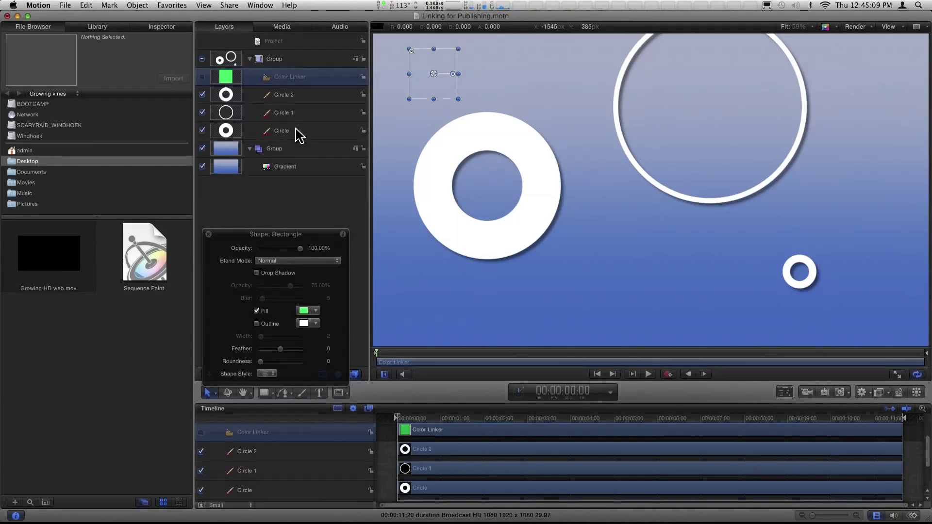
Select the Circle layer and look up the Link behavior among the library's Parameter behaviors
left_click(296, 130)
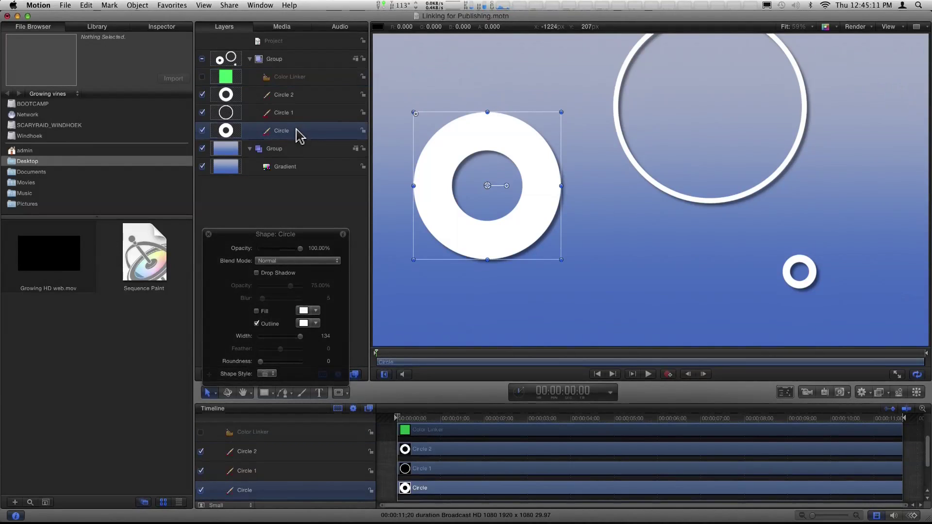
left_click(99, 29)
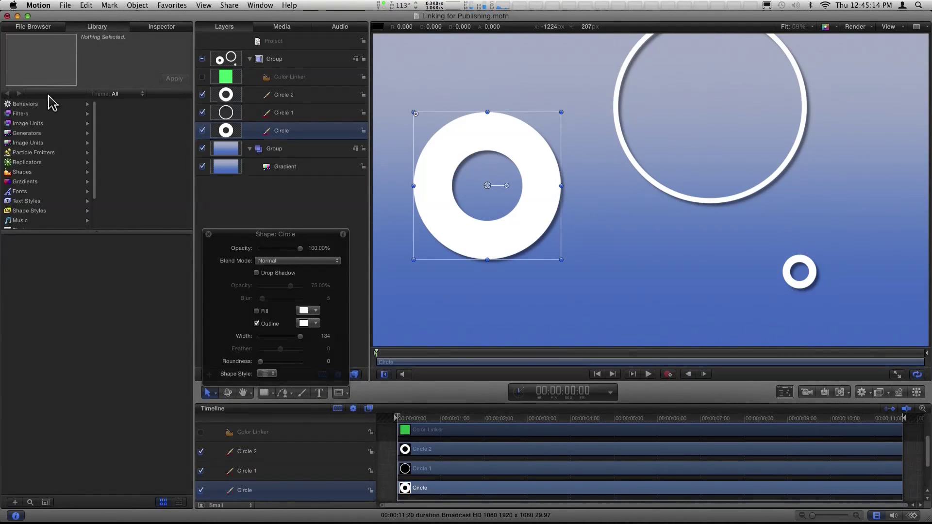
left_click(20, 104)
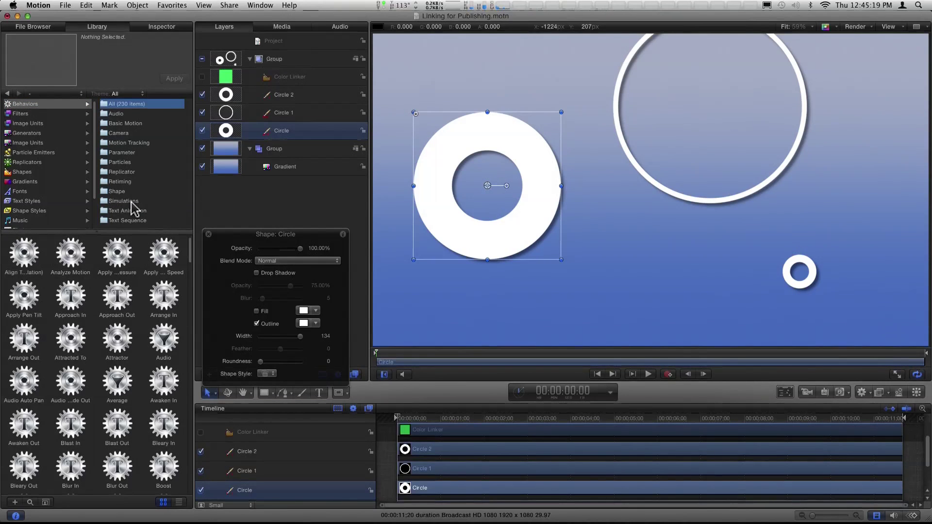
left_click(127, 153)
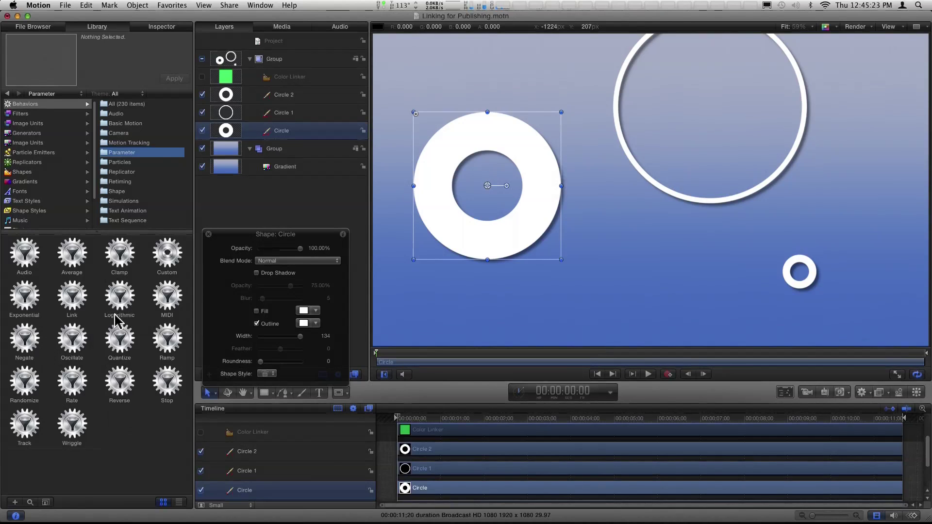
left_click(75, 301)
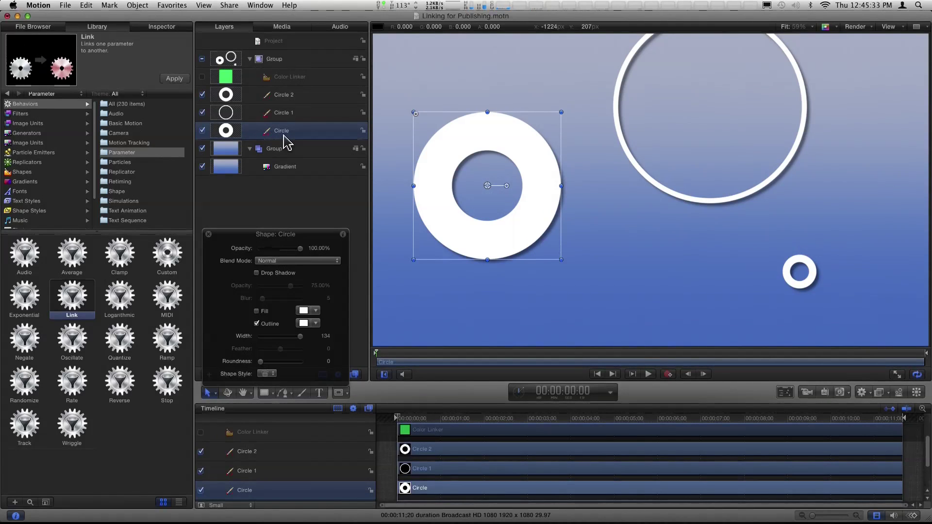
Add a Link parameter behavior to the Circle's outline Brush Color and set Color Linker as its source object
left_click(180, 28)
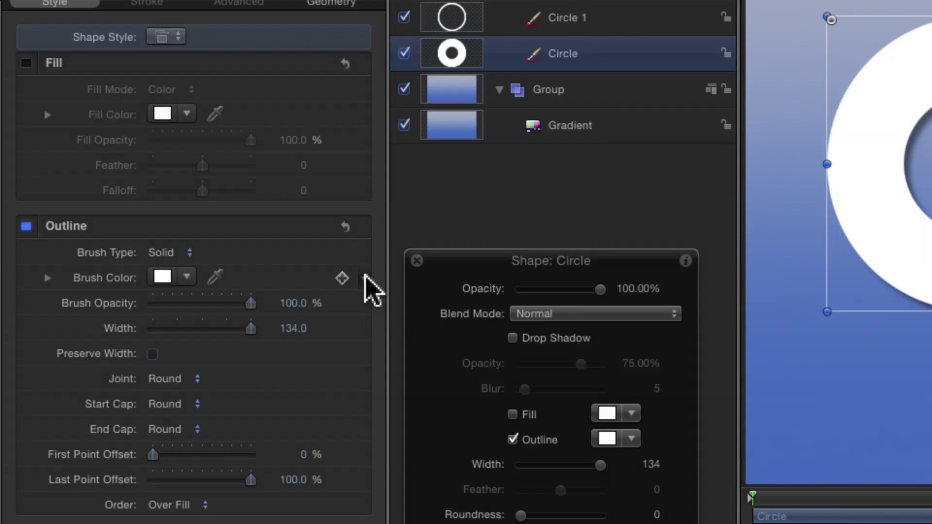
right_click(372, 289)
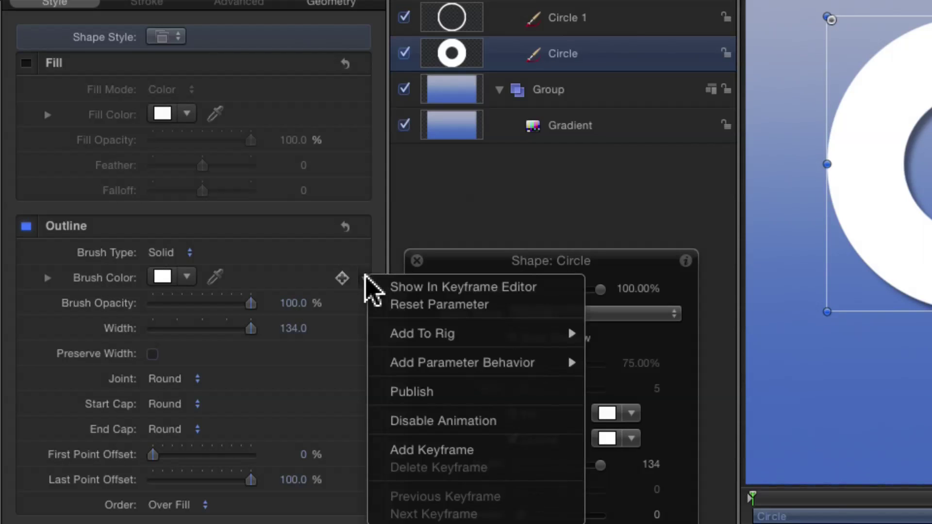
mouse_move(461, 367)
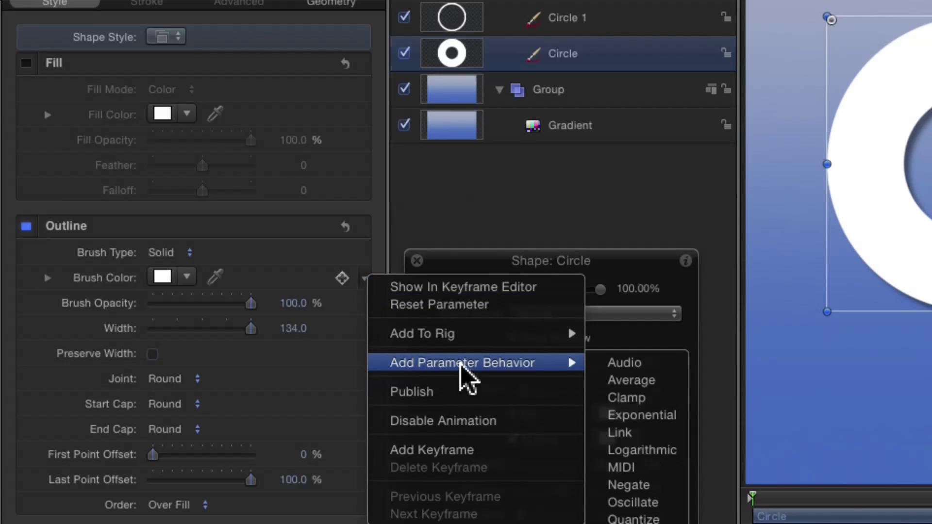
left_click(669, 431)
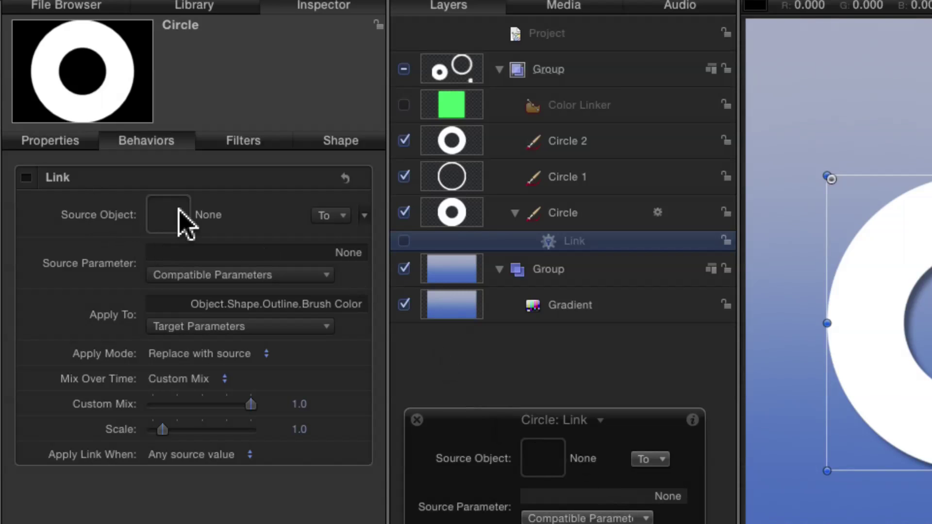
left_click_drag(538, 106, 177, 214)
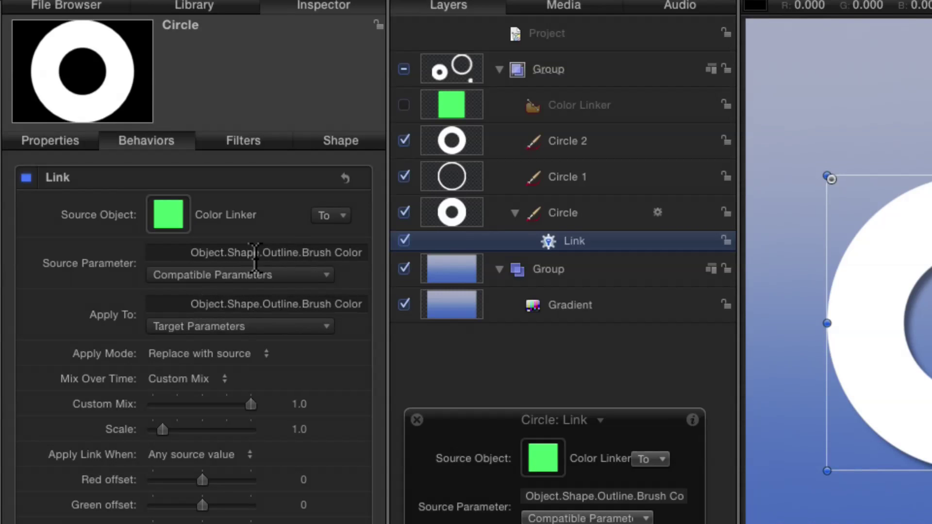
left_click(319, 275)
mouse_move(315, 296)
mouse_move(416, 294)
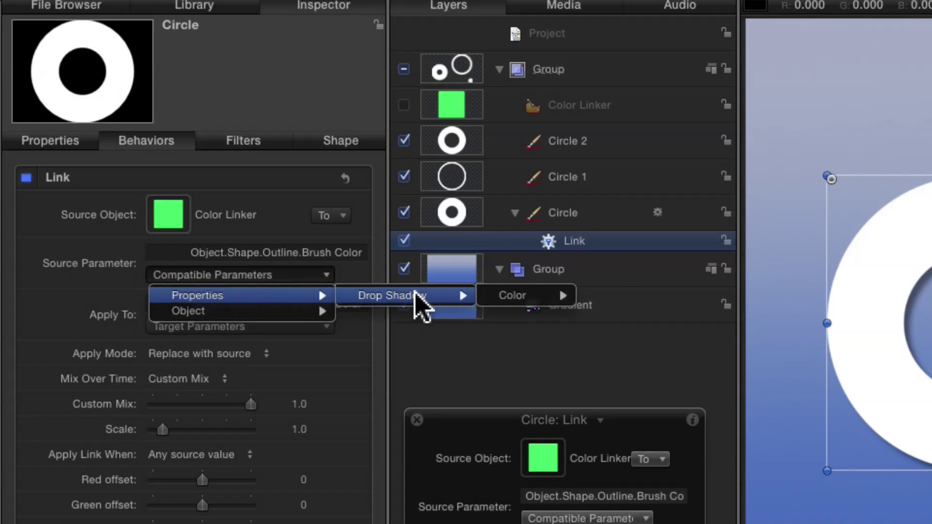
mouse_move(287, 313)
mouse_move(384, 315)
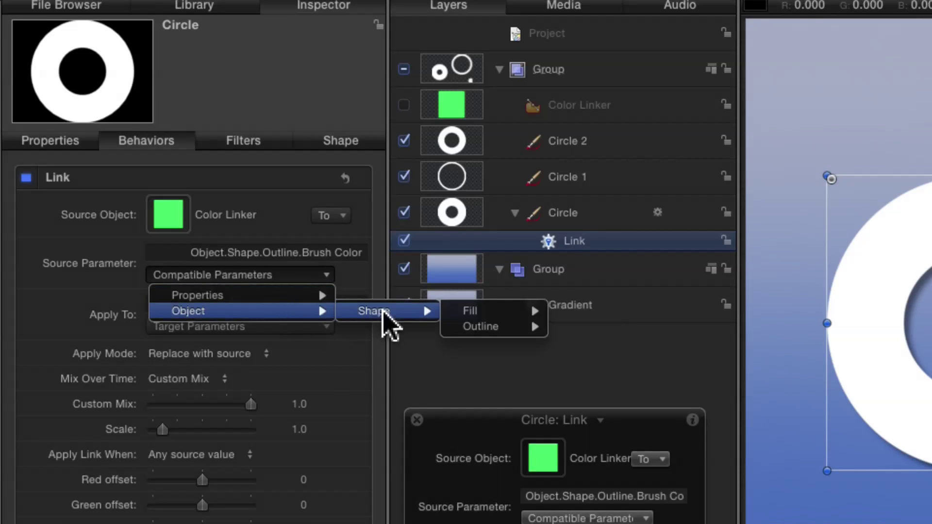
mouse_move(483, 311)
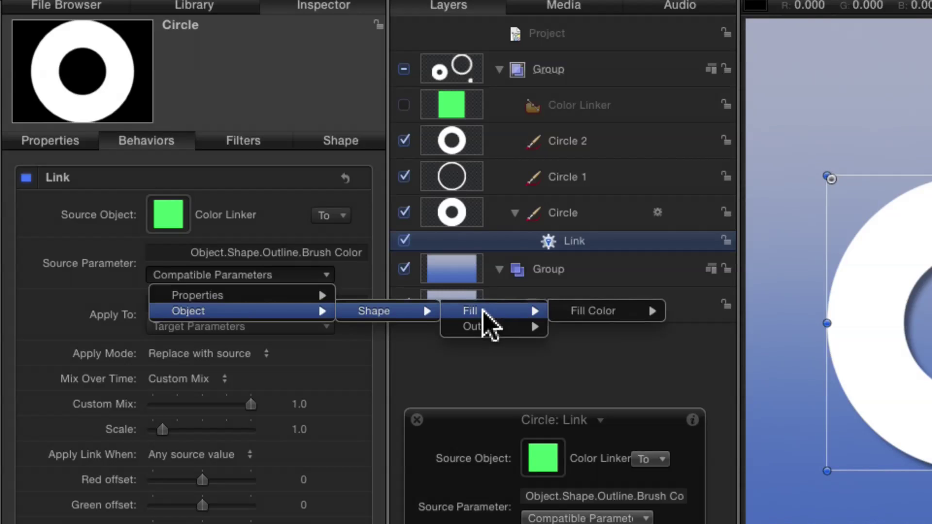
left_click(271, 189)
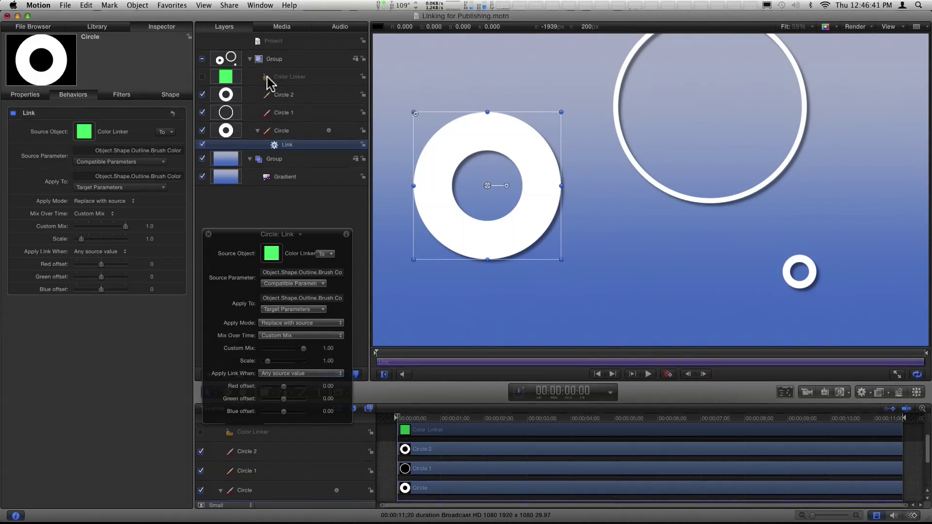
Set the Circle link's source parameter to the Color Linker's full Fill Color (Object, Shape, Fill, Fill Color, All)
left_click(142, 162)
mouse_move(138, 173)
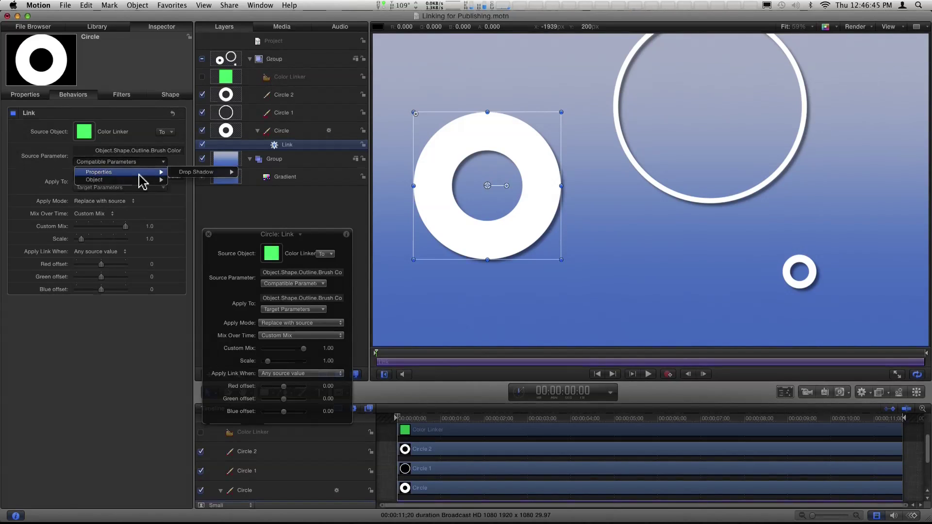
mouse_move(200, 183)
mouse_move(242, 186)
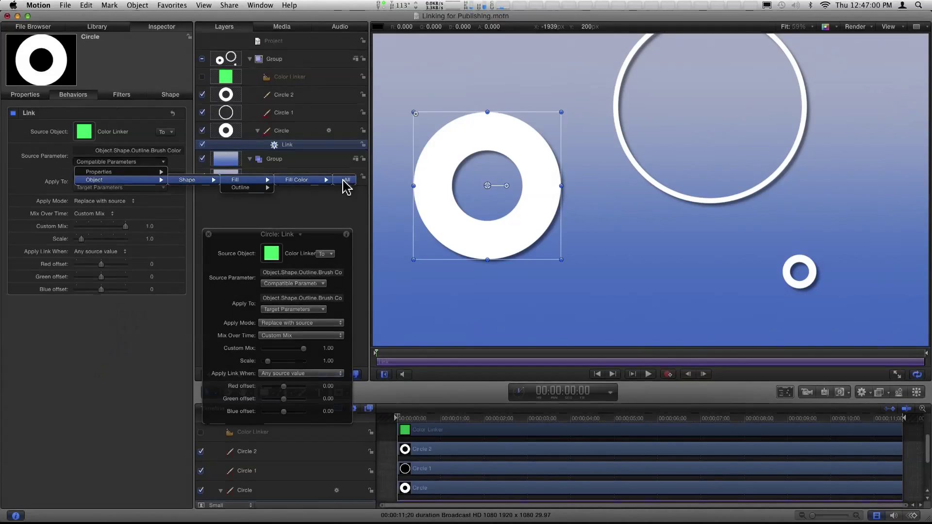
left_click(343, 183)
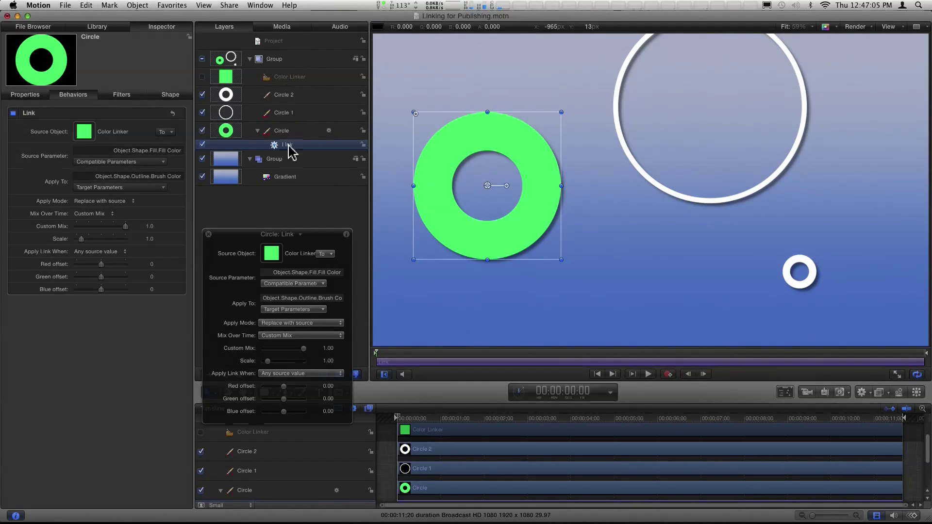
Copy the Circle's Link behavior onto Circle 1 and Circle 2
left_click(288, 114)
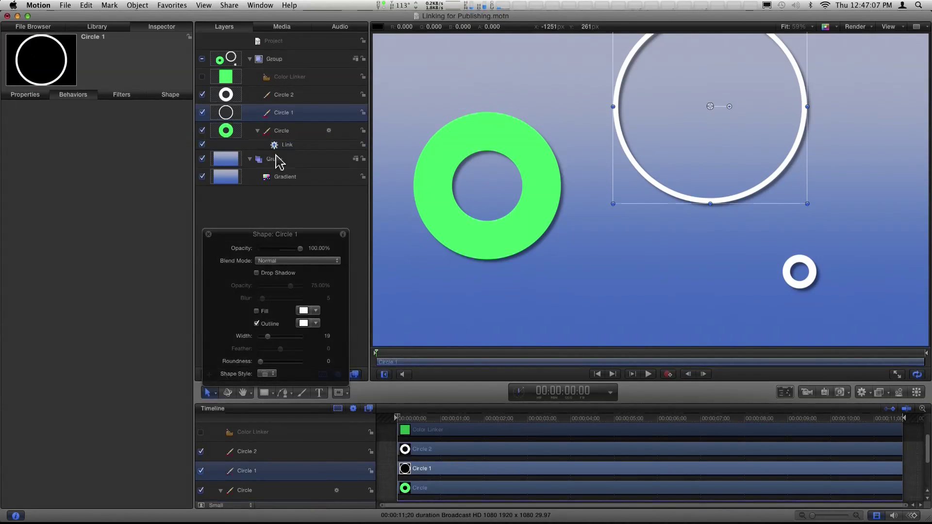
left_click_drag(275, 148, 283, 114)
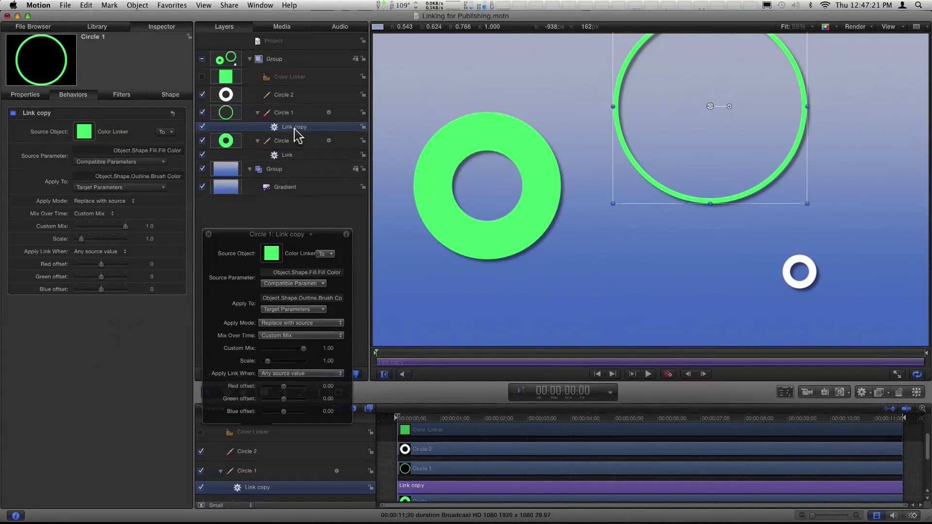
left_click_drag(275, 130, 285, 97)
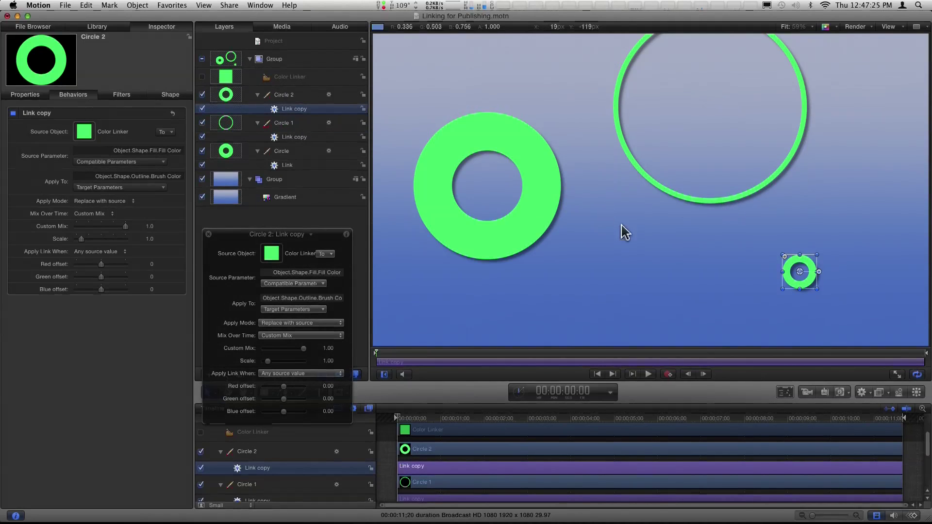
Change the Color Linker's fill color to orange, about RGB 255, 174, 0
left_click(286, 80)
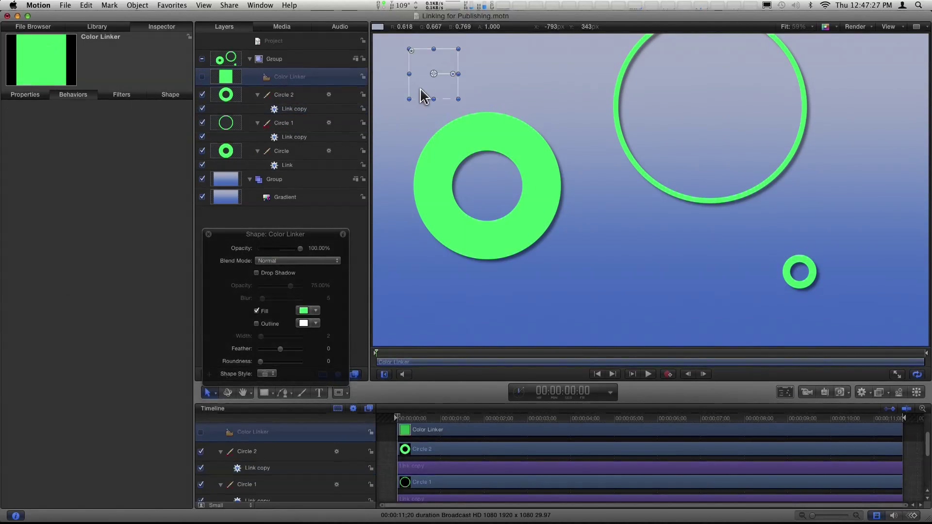
left_click(316, 311)
left_click_drag(346, 323, 353, 323)
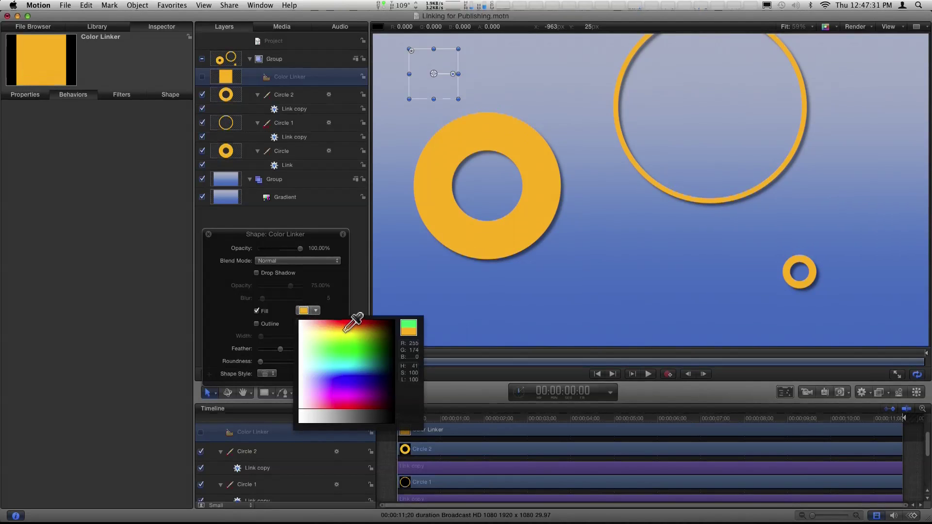
left_click_drag(344, 332, 343, 332)
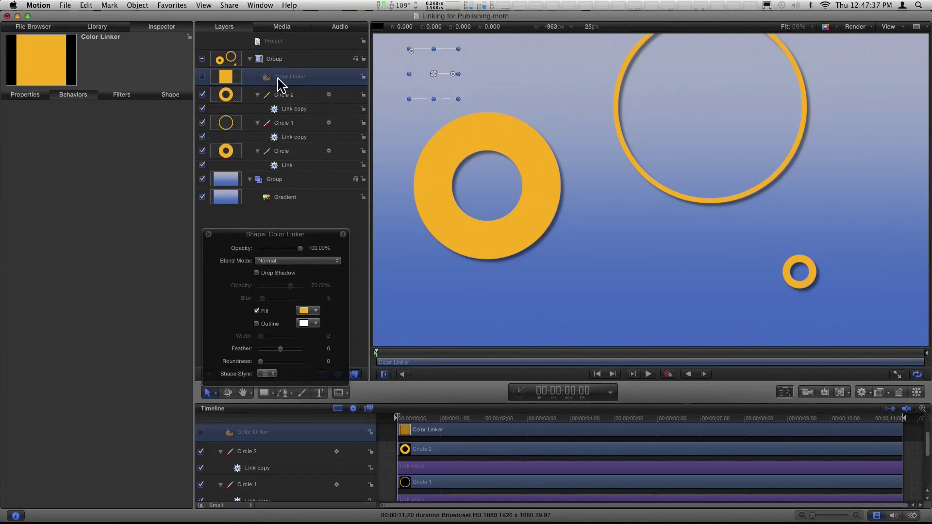
Publish the Color Linker's Fill Color parameter and display the project's published parameters
left_click(170, 94)
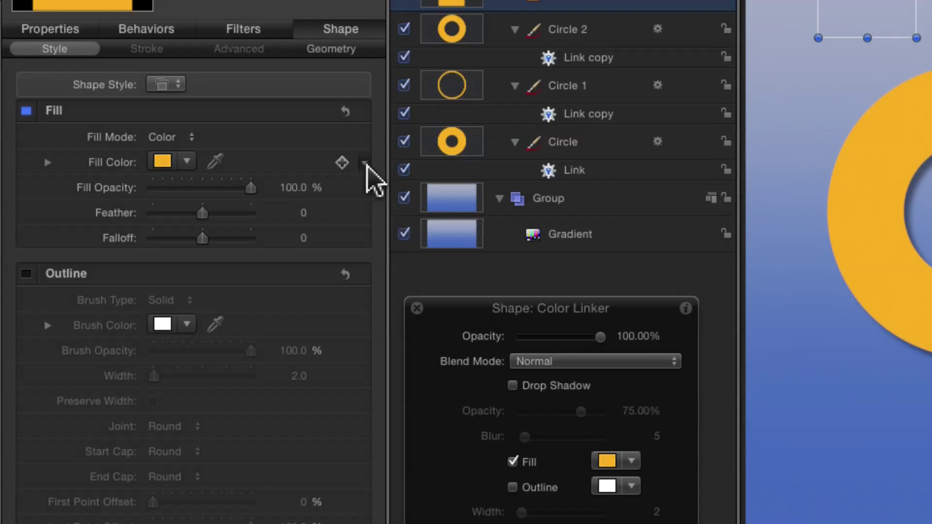
left_click(365, 164)
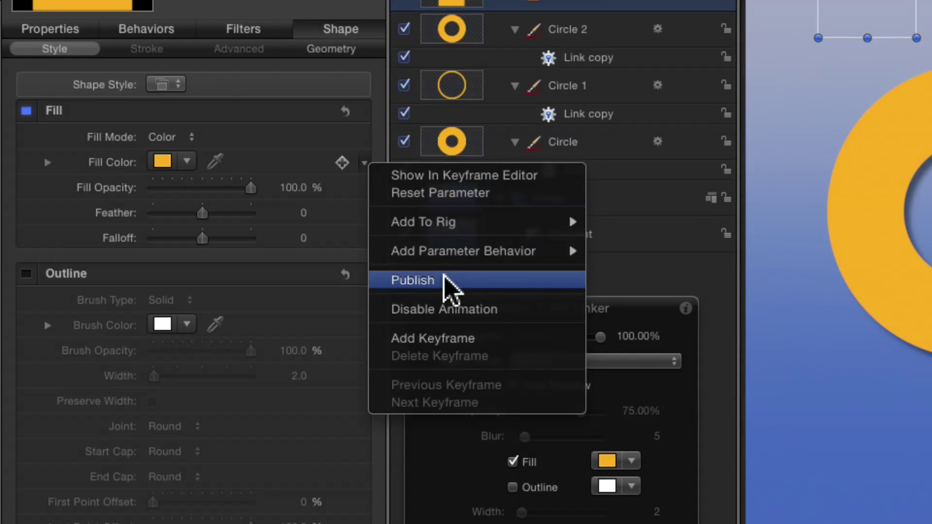
left_click(445, 282)
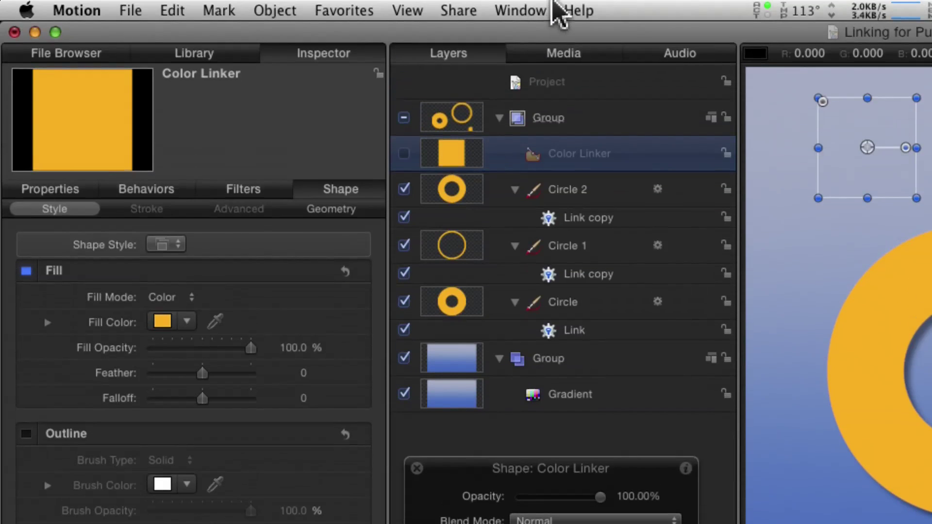
left_click(582, 85)
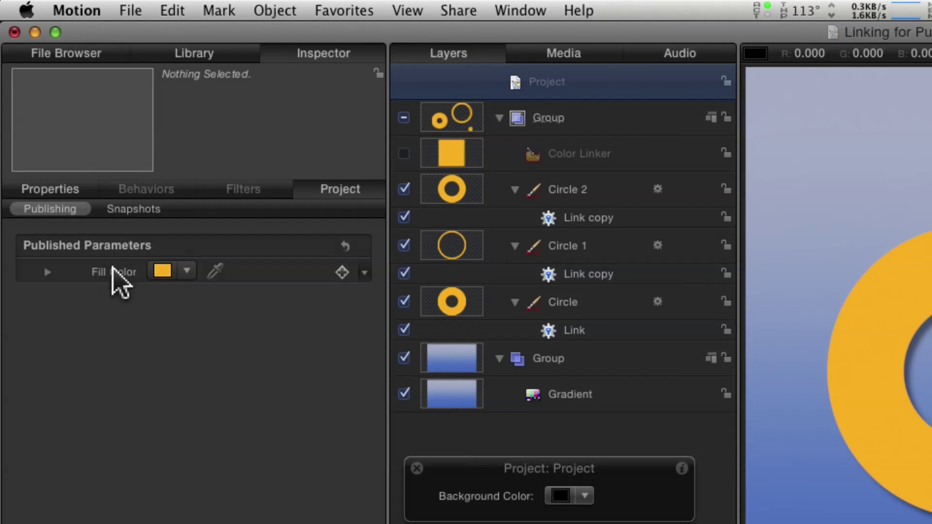
left_click(132, 11)
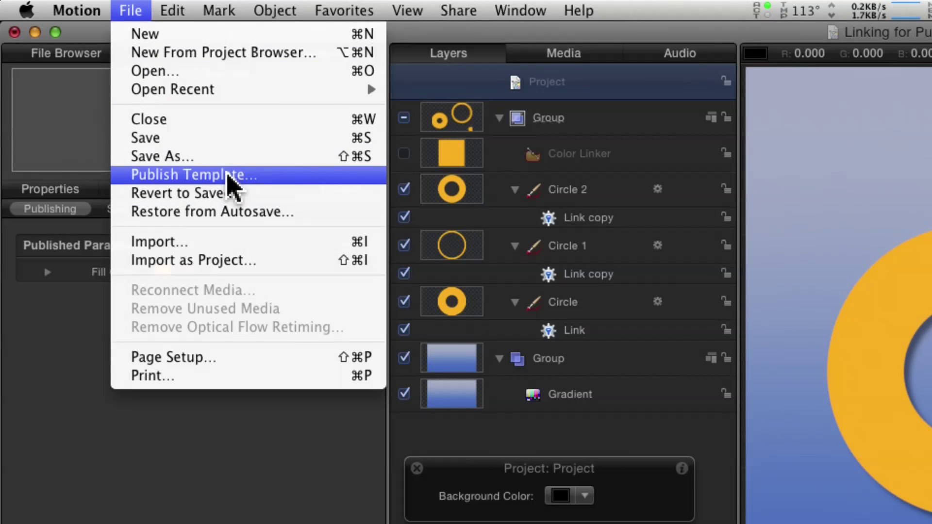
left_click(131, 11)
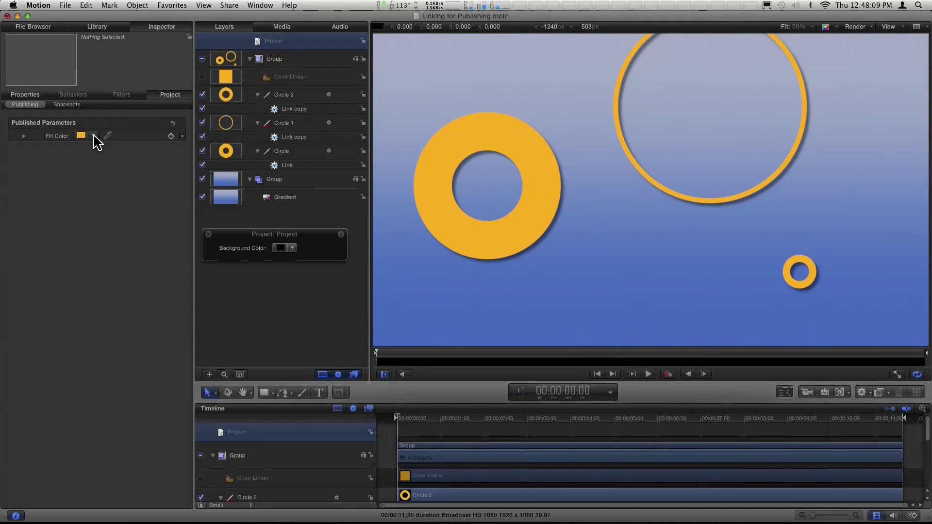
Change the published Fill Color parameter to magenta
left_click(94, 136)
left_click_drag(94, 136, 120, 219)
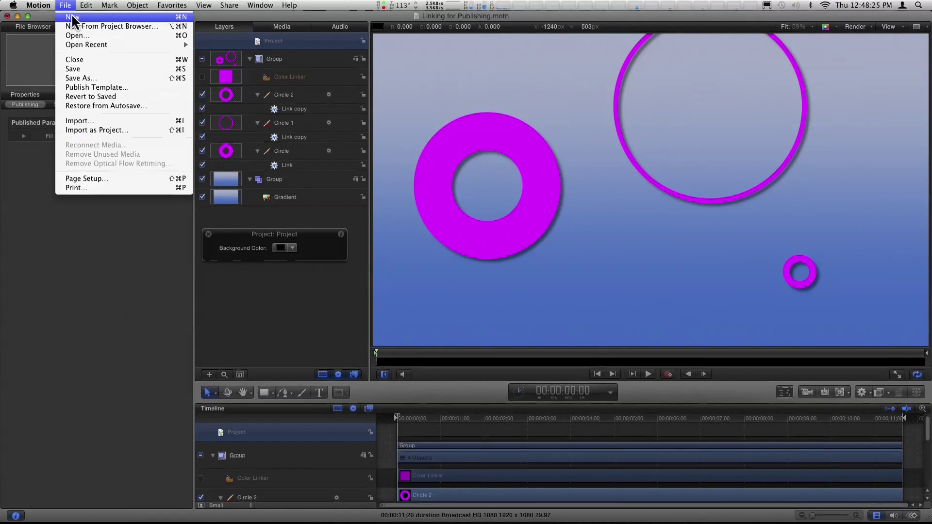
Open the Project Browser for a new project and look through the Atmospheric, Decode, Pulse and Skyline composition categories
left_click(73, 18)
left_click(433, 70)
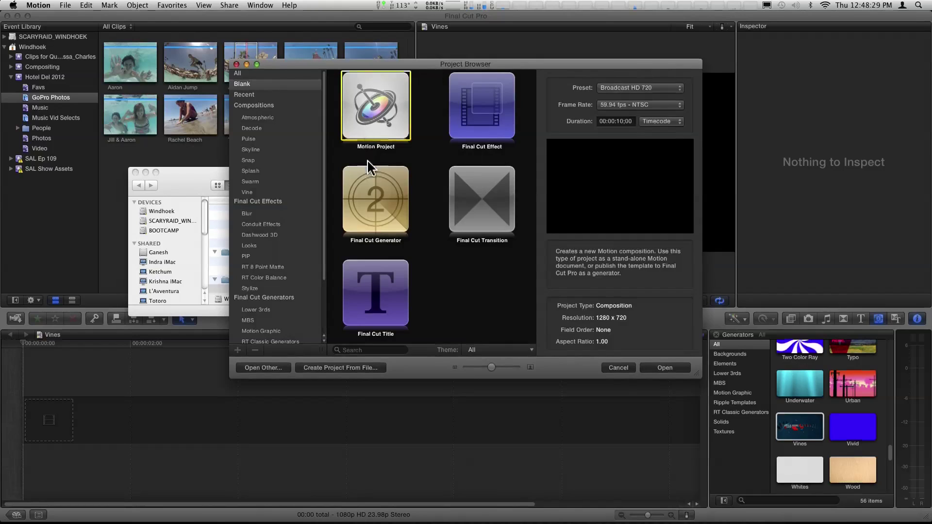
left_click_drag(414, 64, 385, 72)
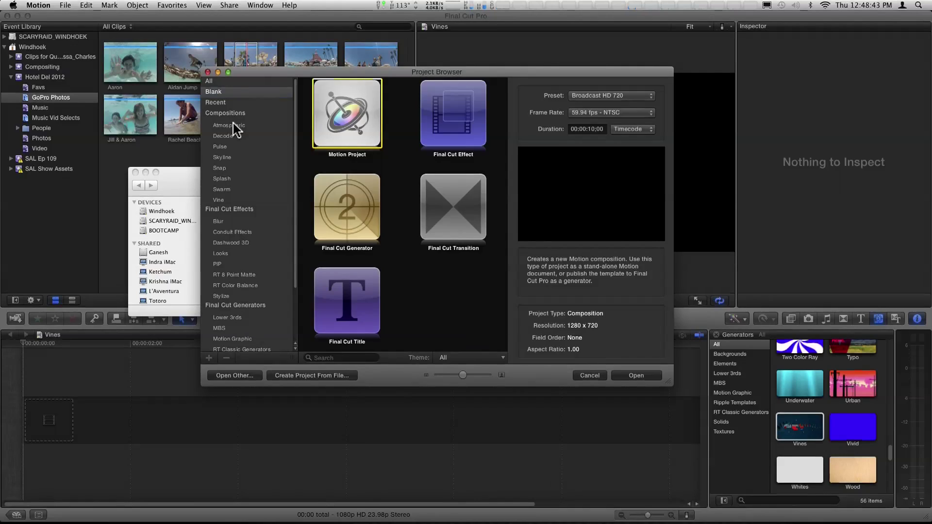
left_click(232, 126)
left_click(226, 136)
left_click(226, 146)
left_click(227, 157)
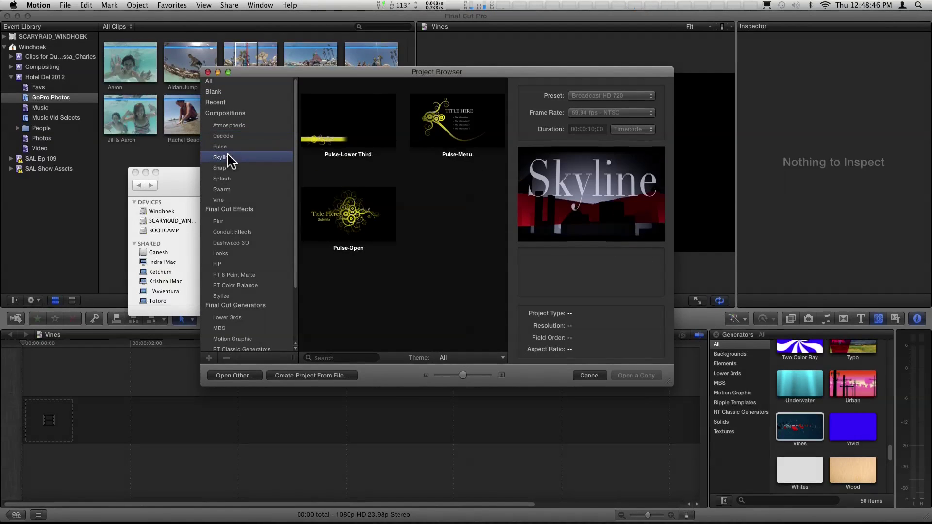
Open a copy of the Vine-Open composition from the Vine category
left_click(231, 200)
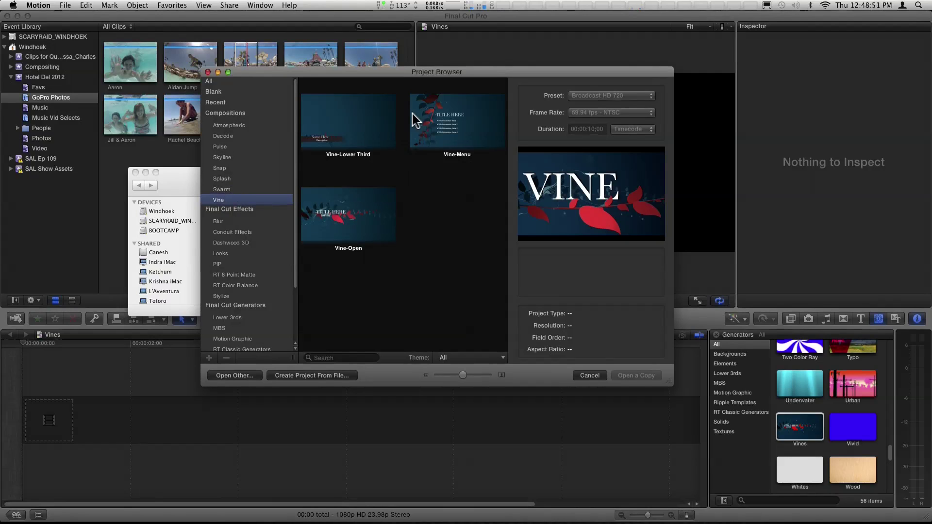
left_click(343, 229)
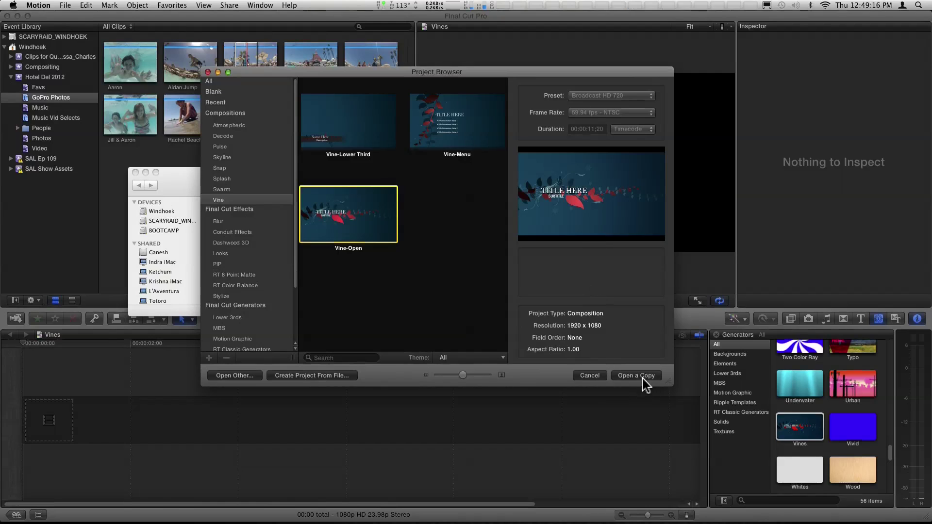
left_click(641, 378)
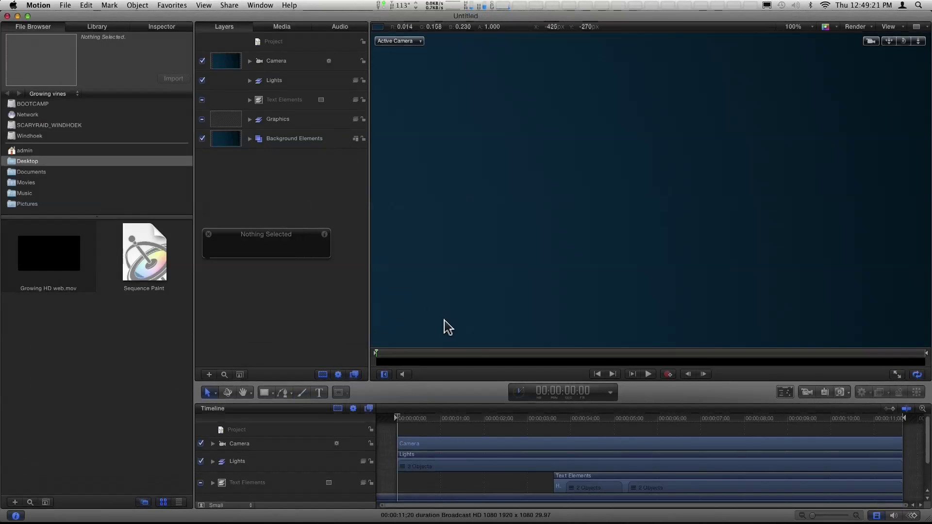
Fit the canvas to the window and move the playhead to 00:00:06:14
left_click_drag(397, 354, 704, 362)
key("shift+z")
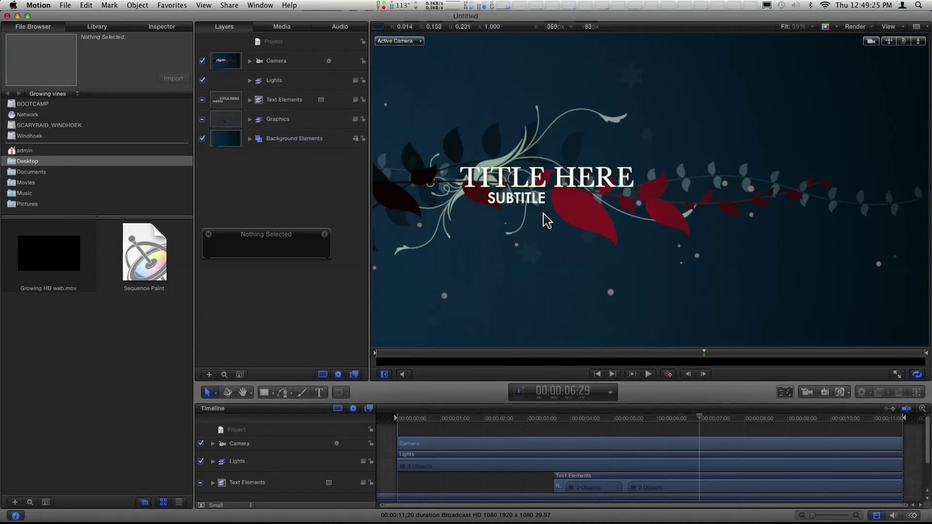
left_click_drag(699, 359, 680, 359)
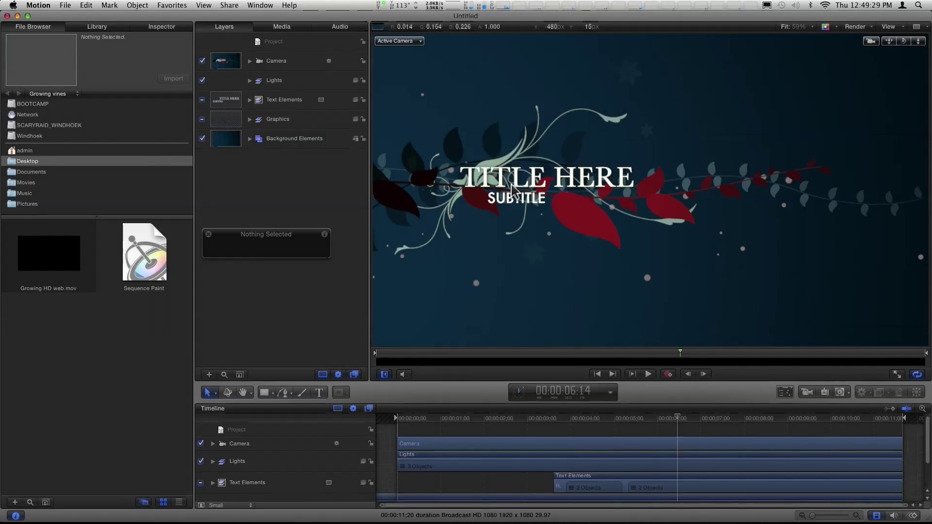
left_click(65, 5)
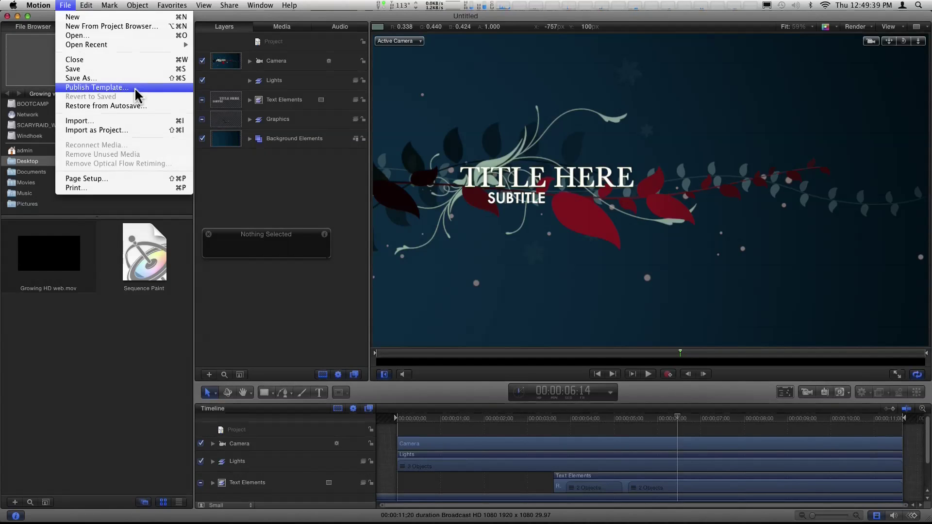
left_click(67, 6)
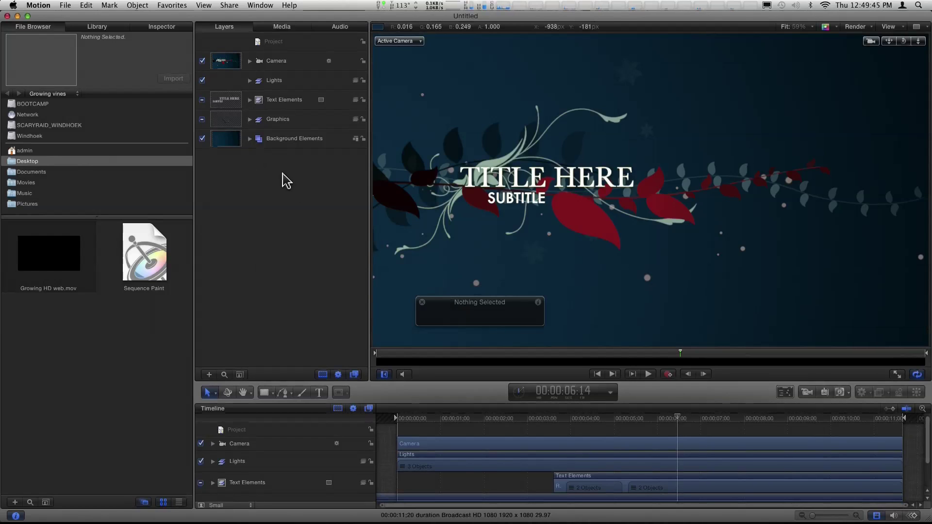
Expand the Graphics group, shrink the layer rows, and display the Replicator - Flowers object's Replicator settings
left_click(250, 119)
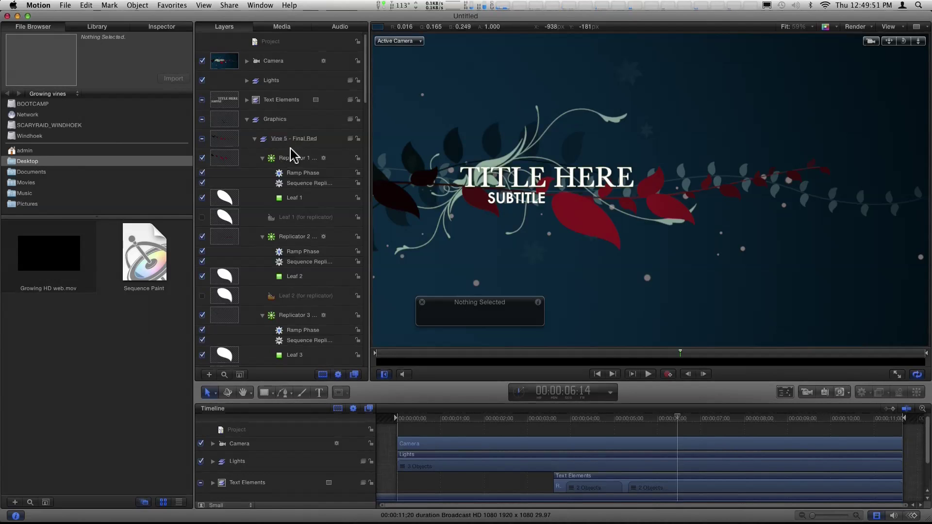
left_click_drag(291, 146, 292, 118)
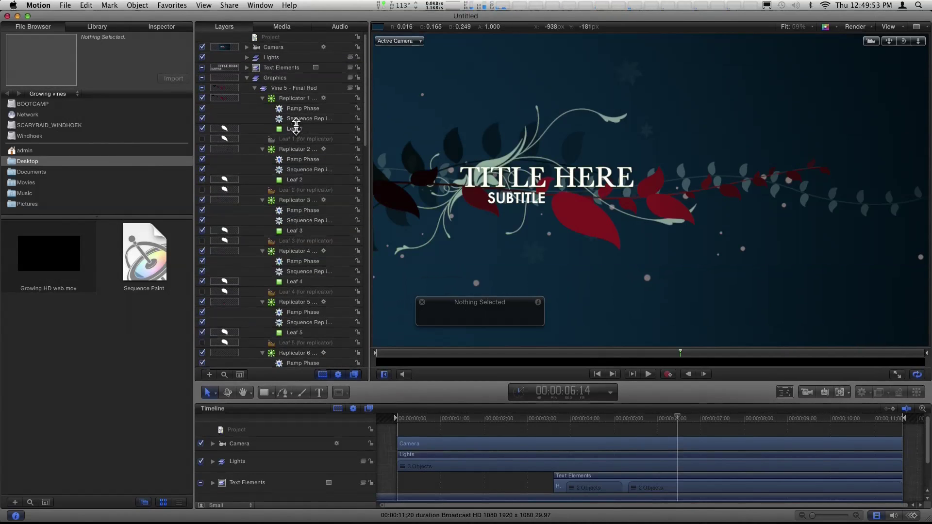
scroll(295, 163, "down", 10)
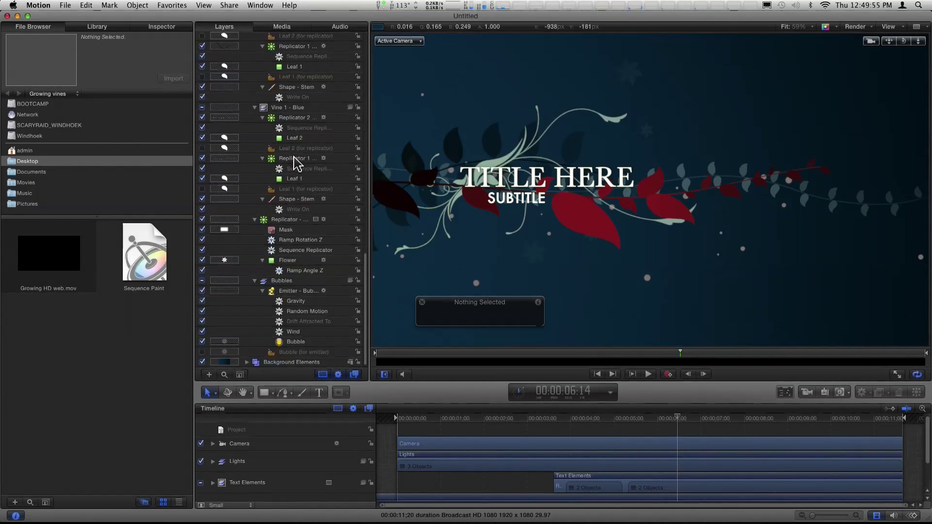
left_click(285, 220)
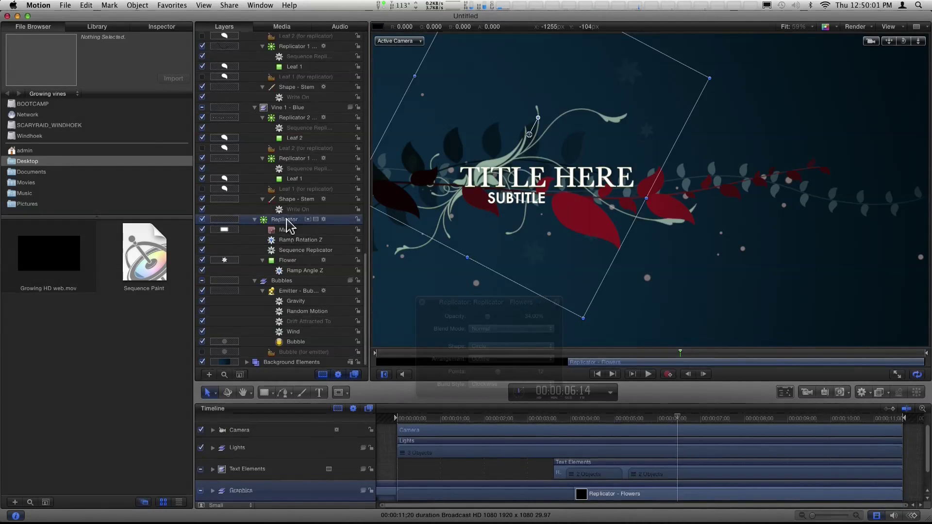
left_click(168, 28)
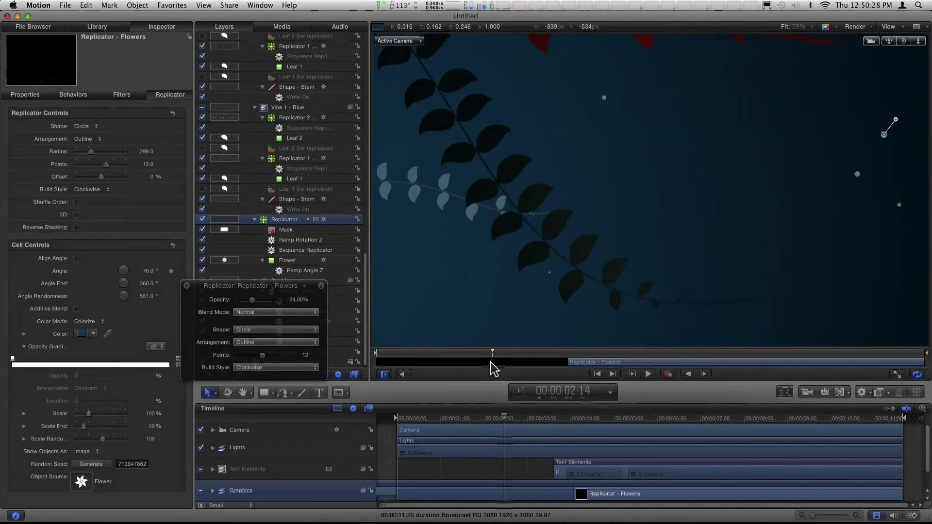
Scrub through the vine animation and place the playhead at 00:00:04:25
left_click_drag(491, 363, 602, 362)
left_click_drag(525, 360, 554, 357)
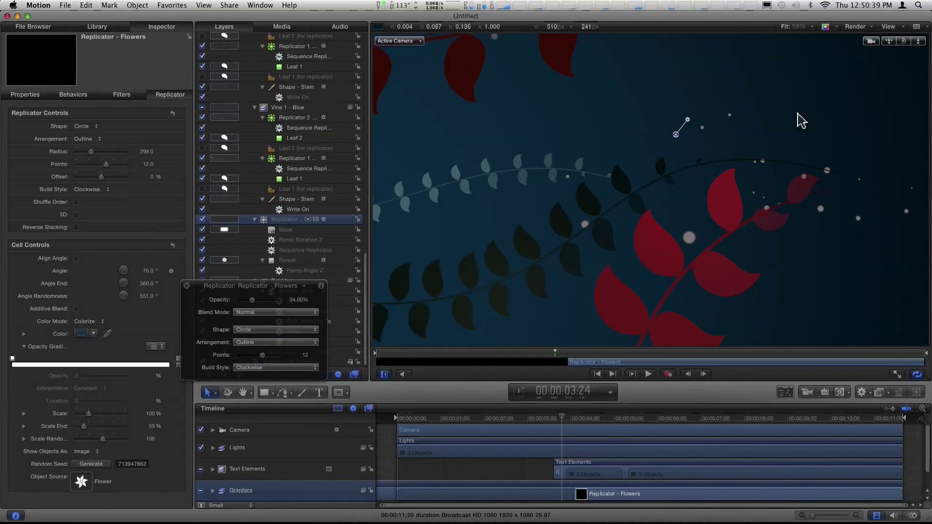
left_click_drag(555, 359, 603, 358)
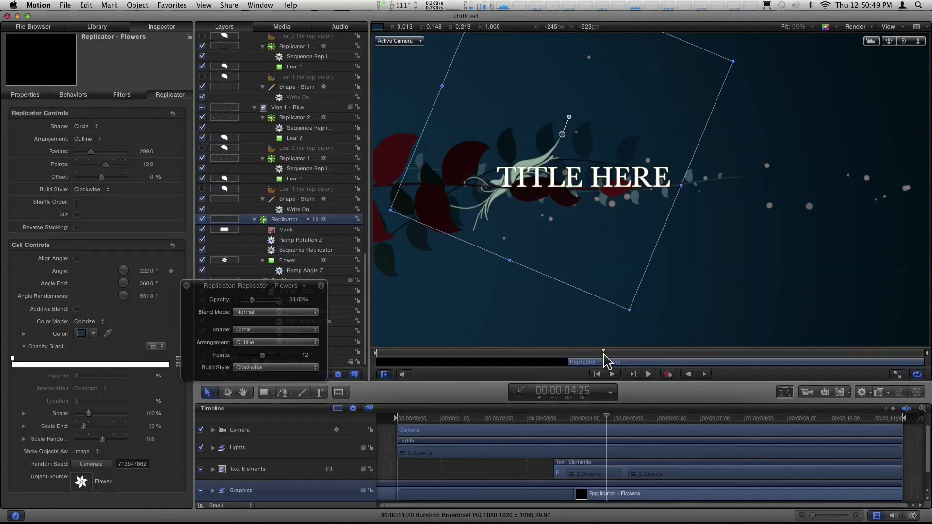
Switch to Final Cut Pro
key("super+Tab")
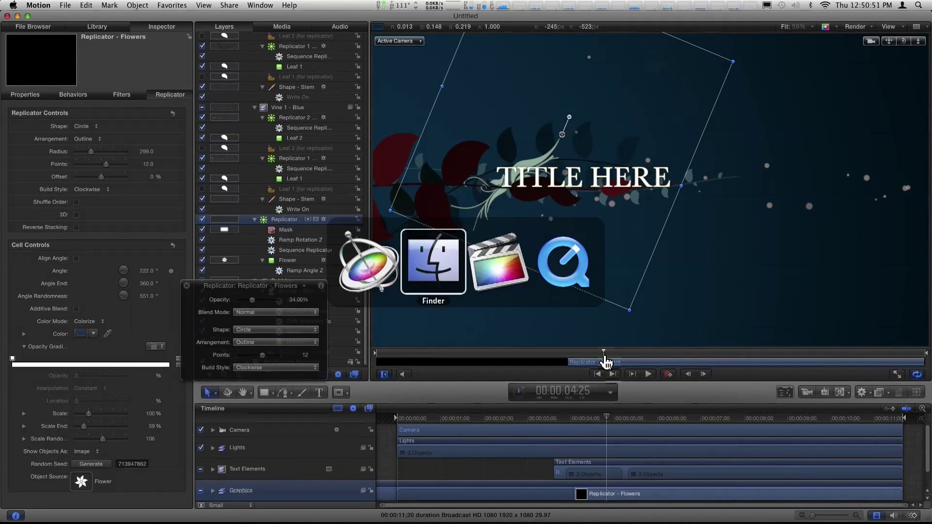
key("super+Tab")
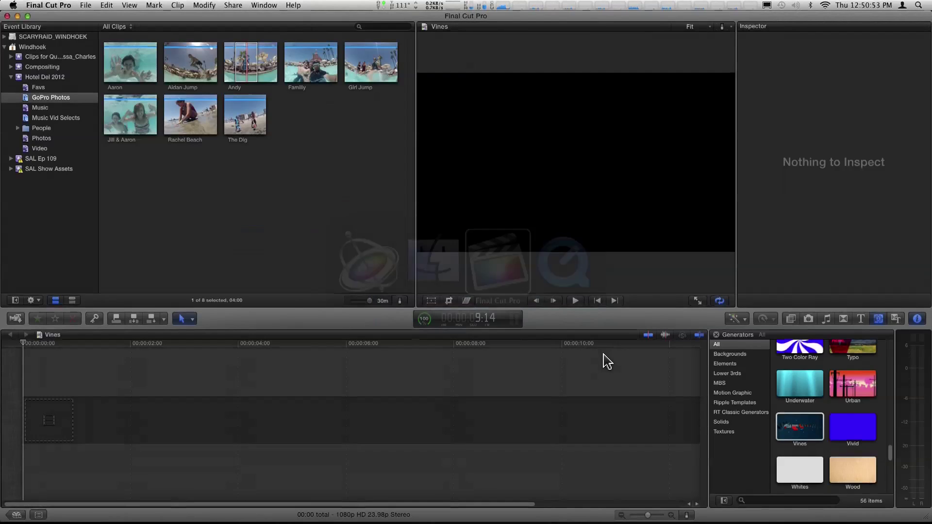
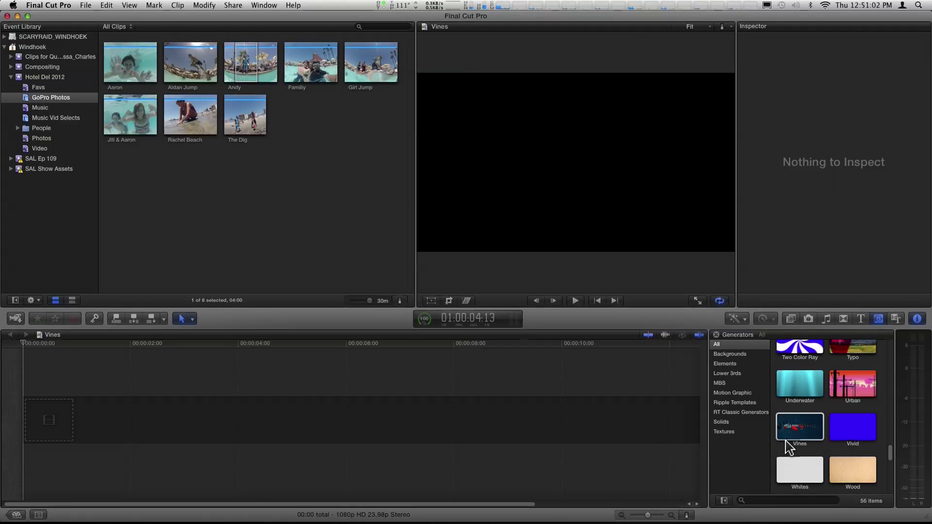
left_click(799, 430)
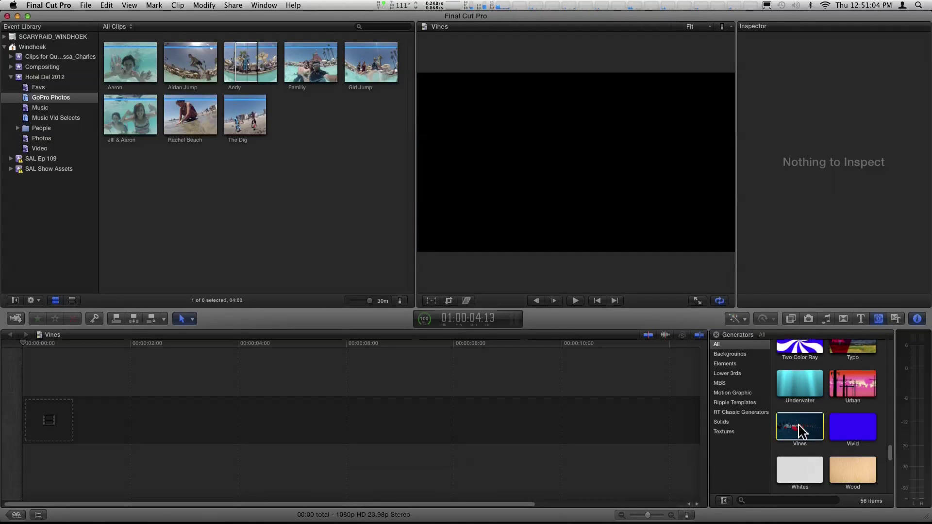
key("e")
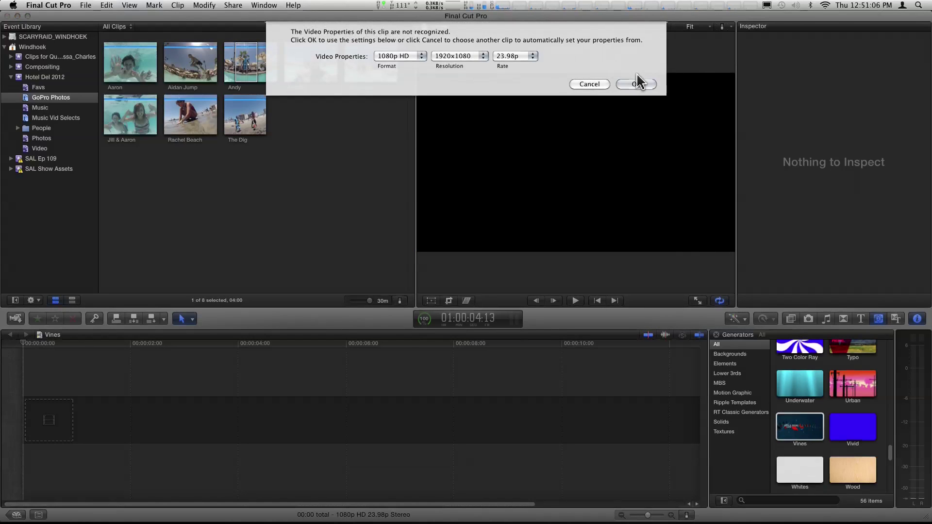
left_click(636, 85)
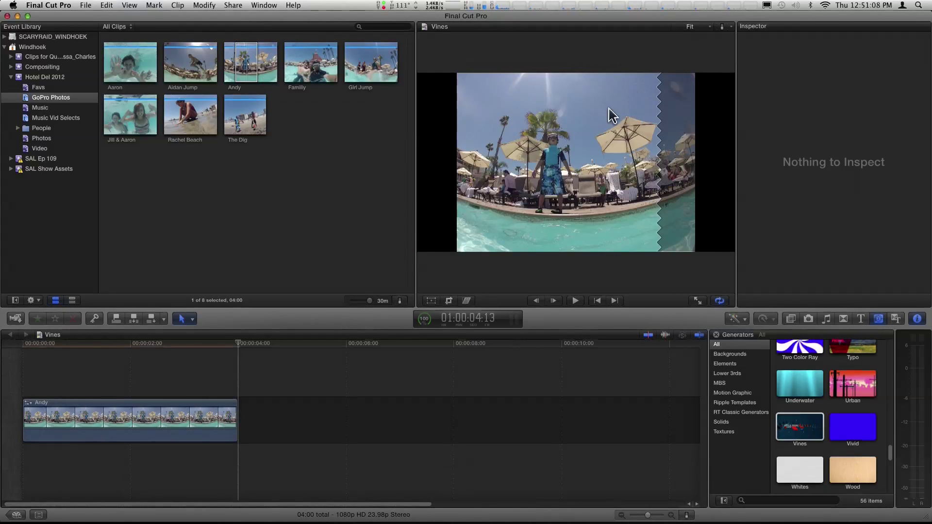
left_click(68, 421)
key("Delete")
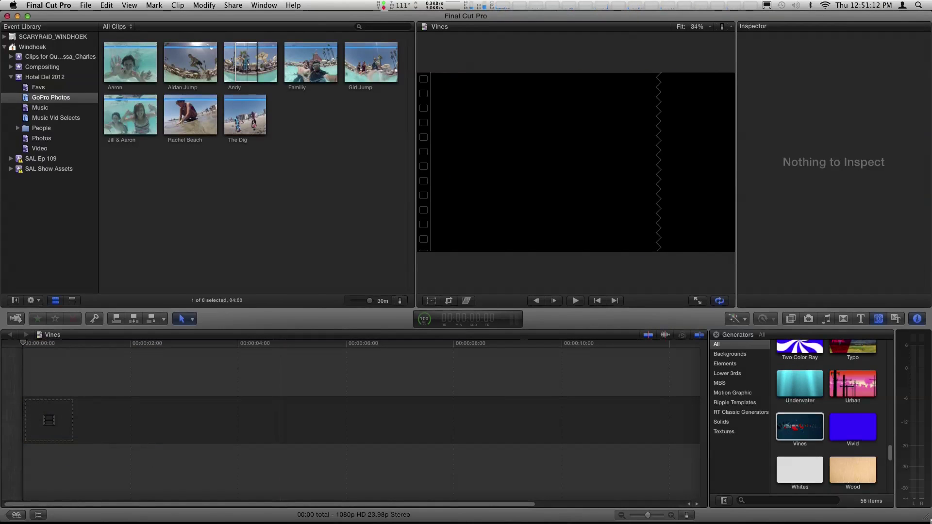
Append the Vines generator to the timeline with 1080p HD, 1920x1080, 23.98p properties, and select it to show its published parameters
left_click(817, 428)
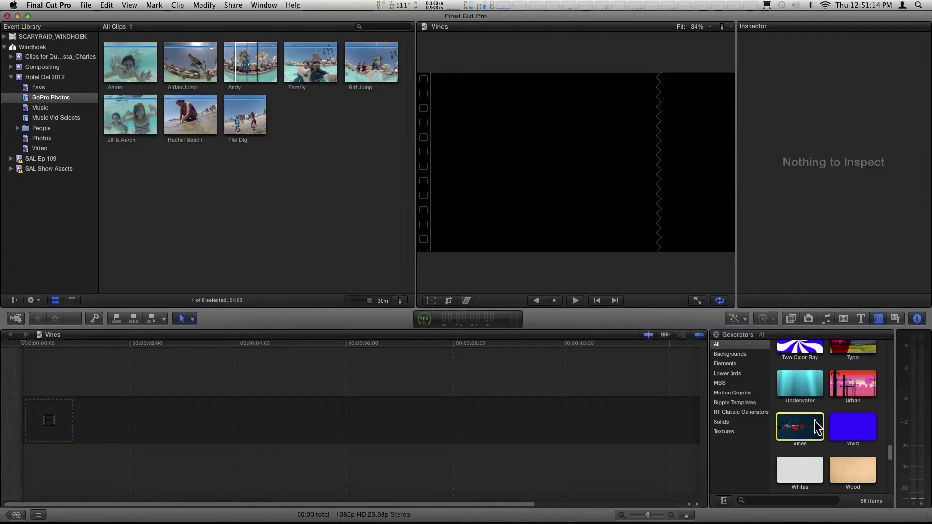
key("e")
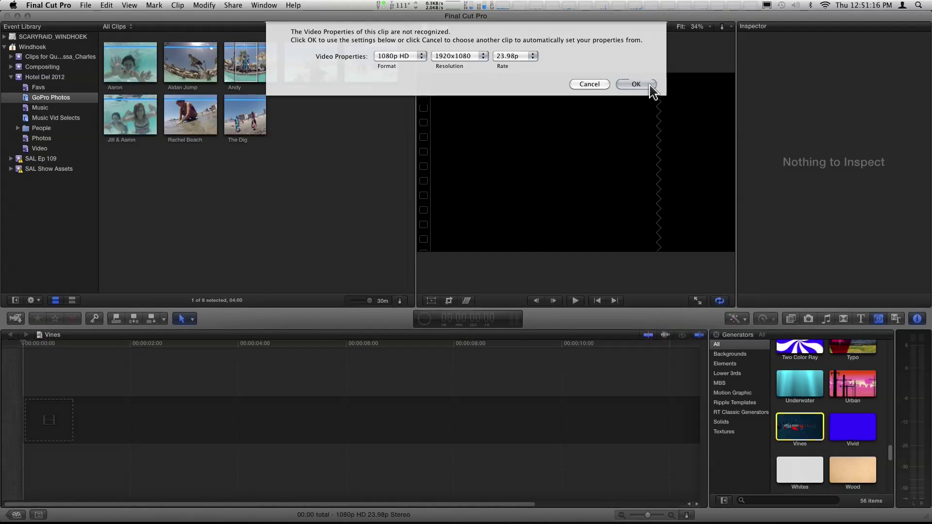
left_click(650, 86)
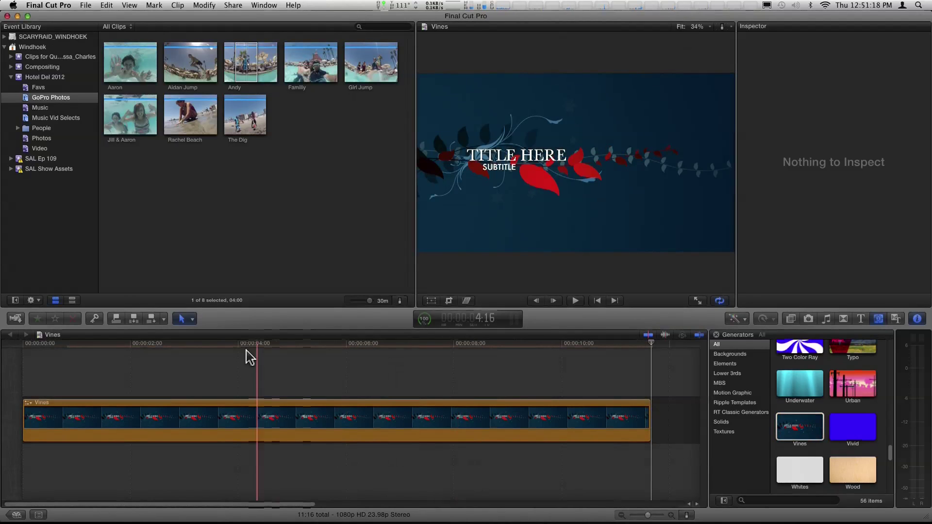
left_click(251, 427)
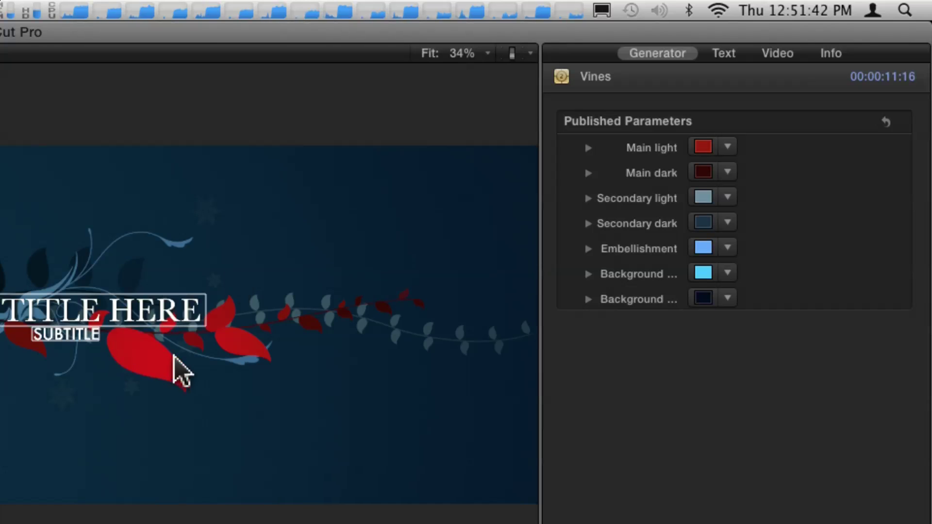
Set the Vines generator's Main light color to yellow and its Main dark color to olive green
left_click(727, 147)
left_click_drag(694, 166, 823, 229)
left_click(727, 171)
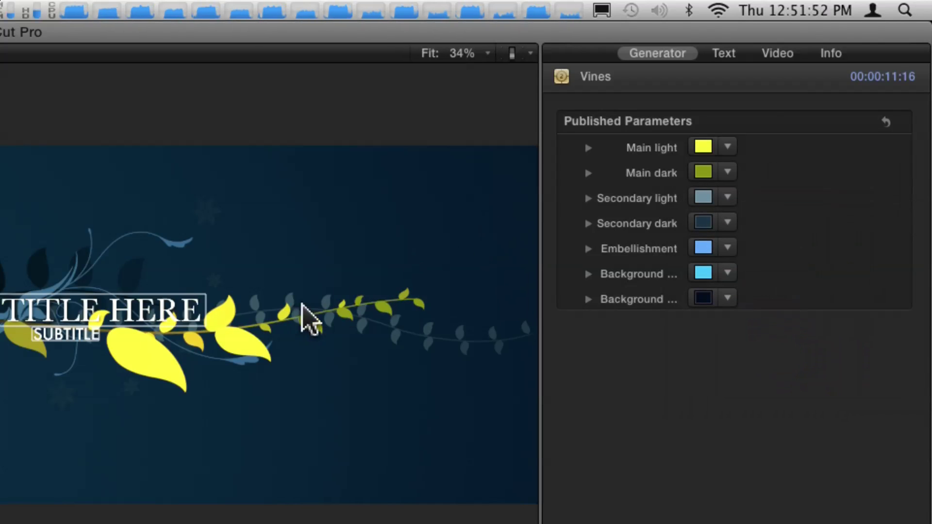
Set the Vines generator's Secondary light color to green and its Secondary dark color to turquoise
left_click(729, 198)
left_click_drag(791, 318, 814, 291)
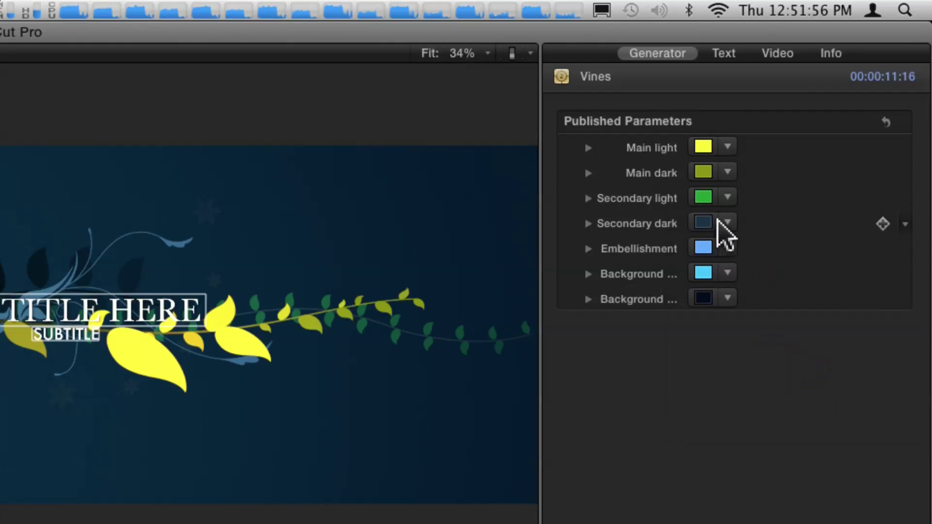
left_click(726, 223)
left_click_drag(758, 274, 792, 299)
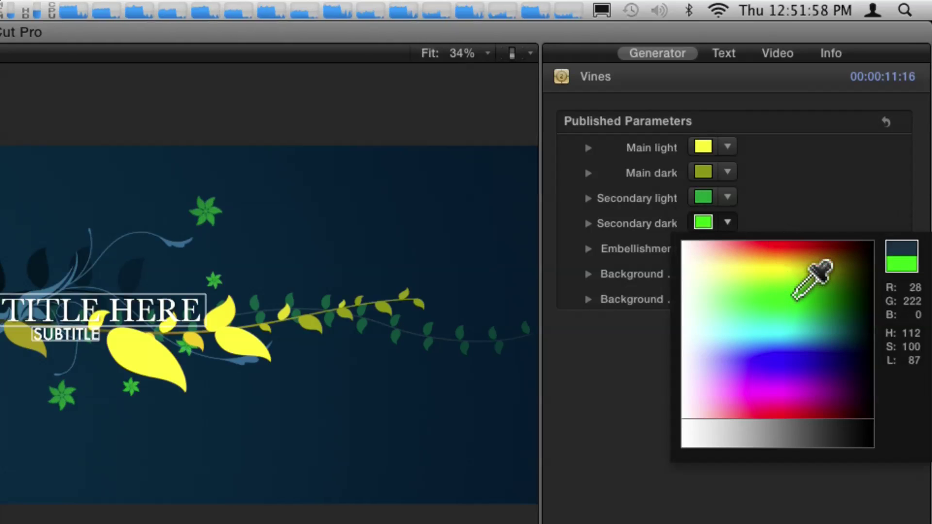
left_click_drag(793, 299, 792, 333)
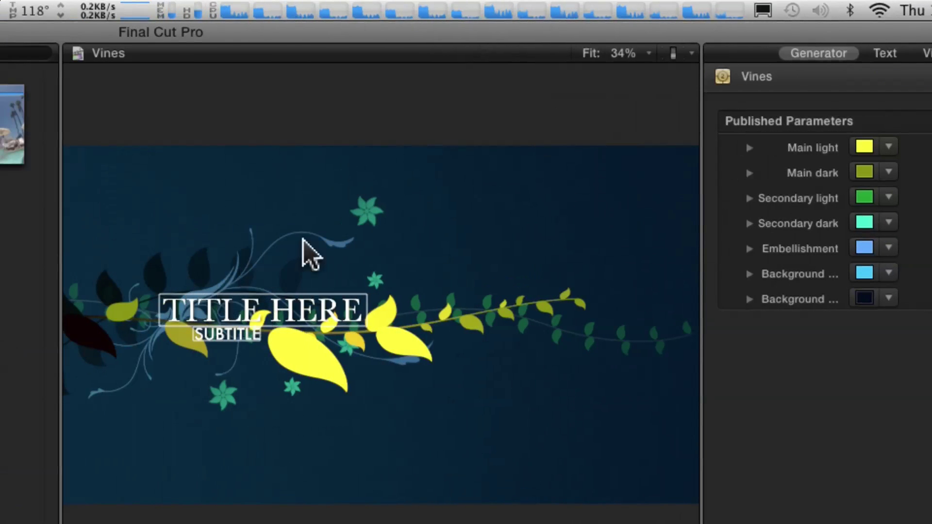
Set the Vines generator's Embellishment color to green
left_click(888, 248)
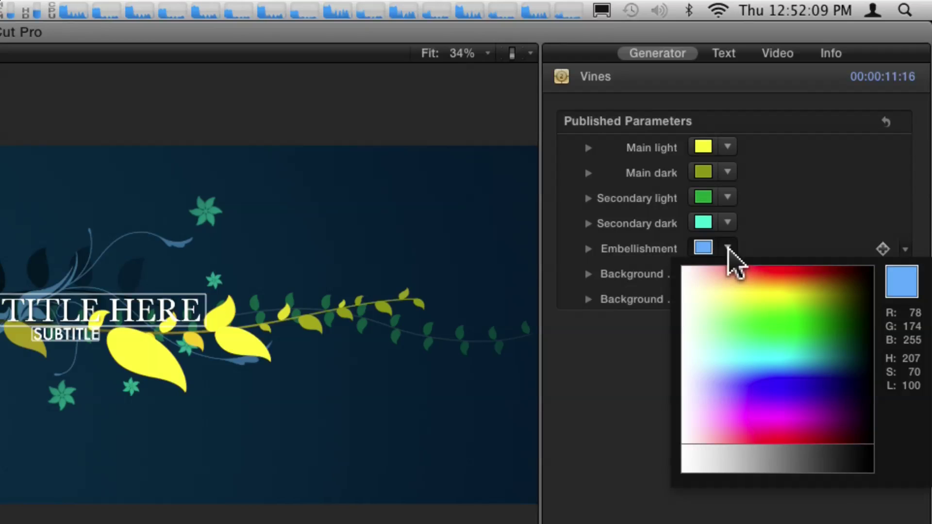
left_click_drag(699, 291, 820, 346)
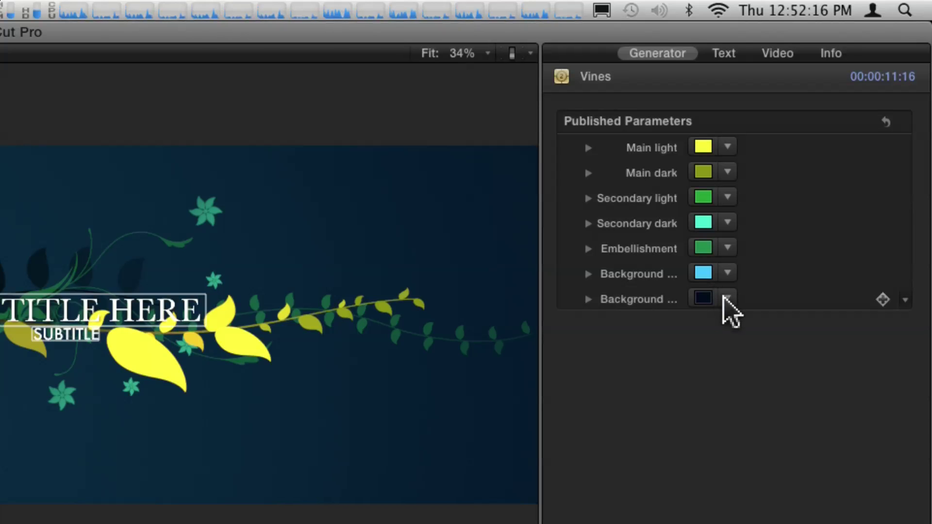
Try a brown color of RGB 106, 59, 0 for the second Background parameter and cancel the change
left_click(727, 298)
left_click_drag(726, 330, 829, 337)
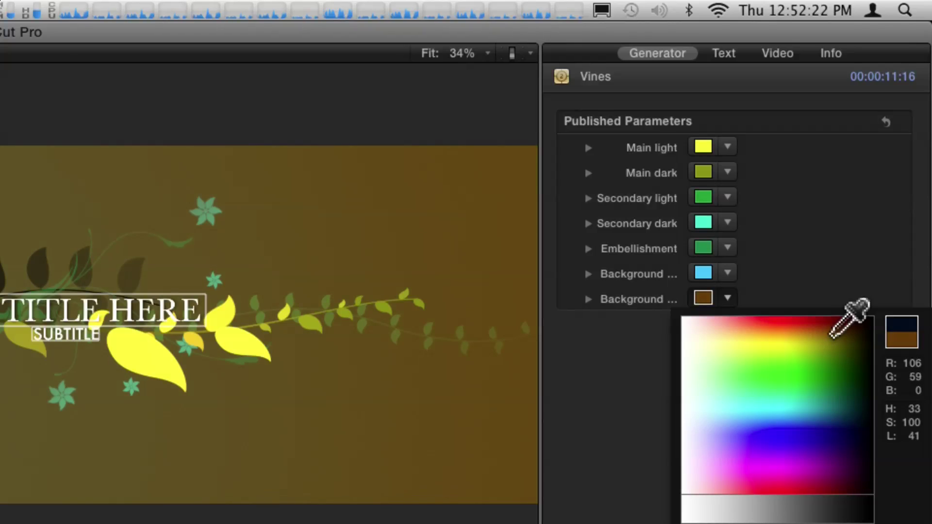
key("Escape")
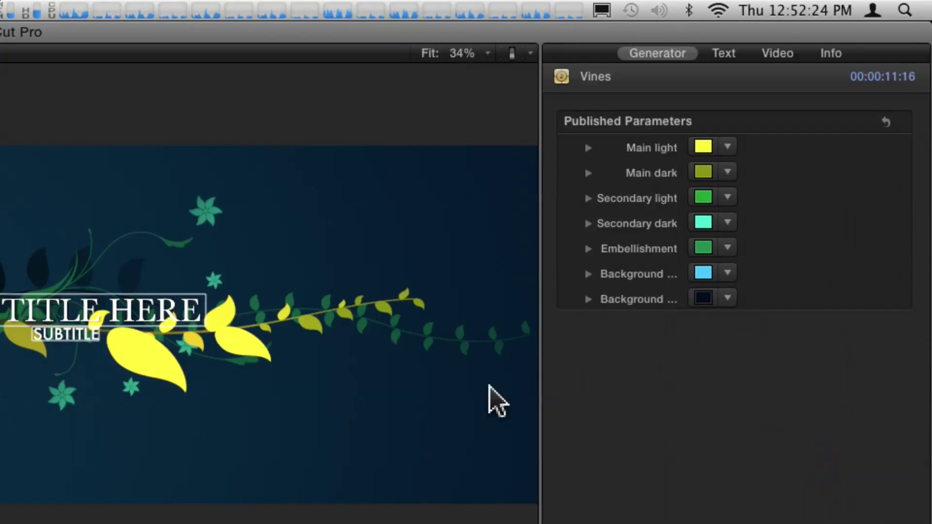